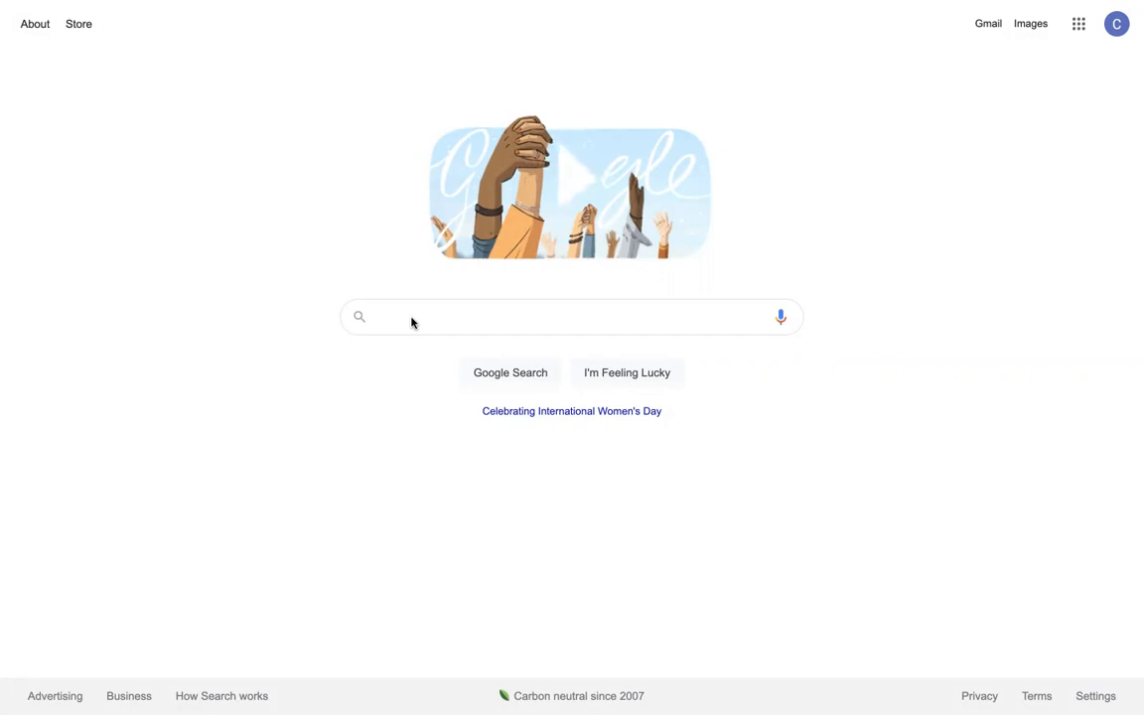
- Search the web for "alaska earthquakes"
left_click(406, 317)
type("al")
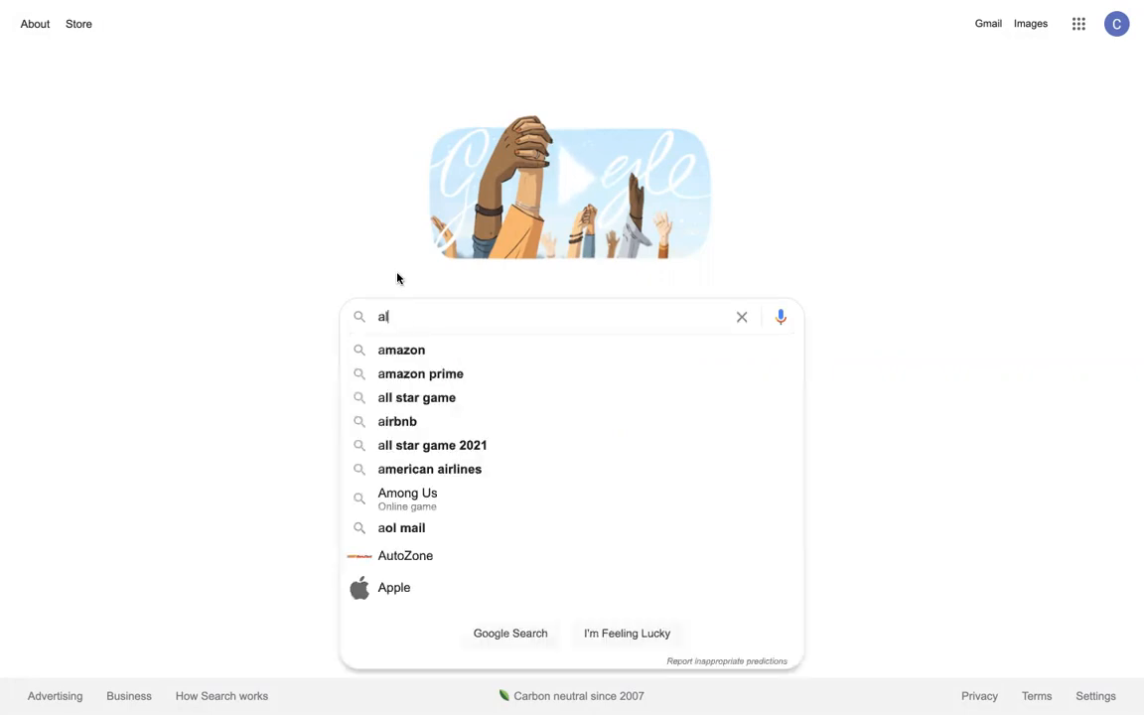
type("aska earthquakes")
key("Return")
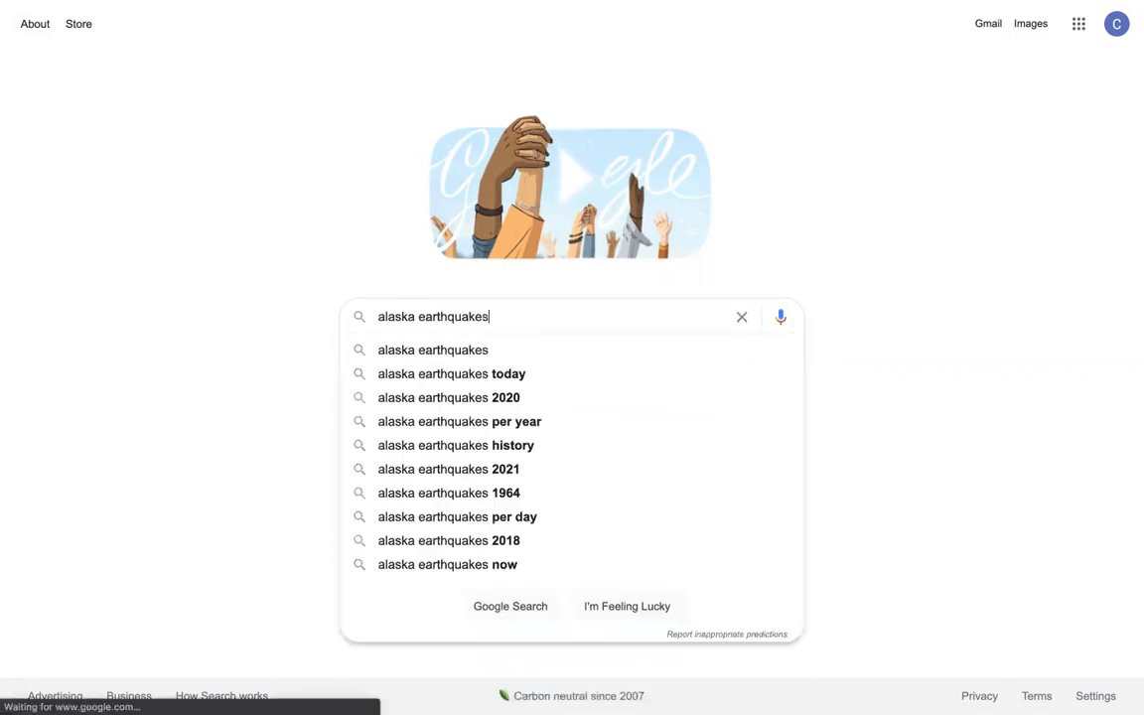
- Open the Alaska Earthquake Center website from the search results and go to its full-size interactive earthquake map
scroll(85, 435, "down", 3)
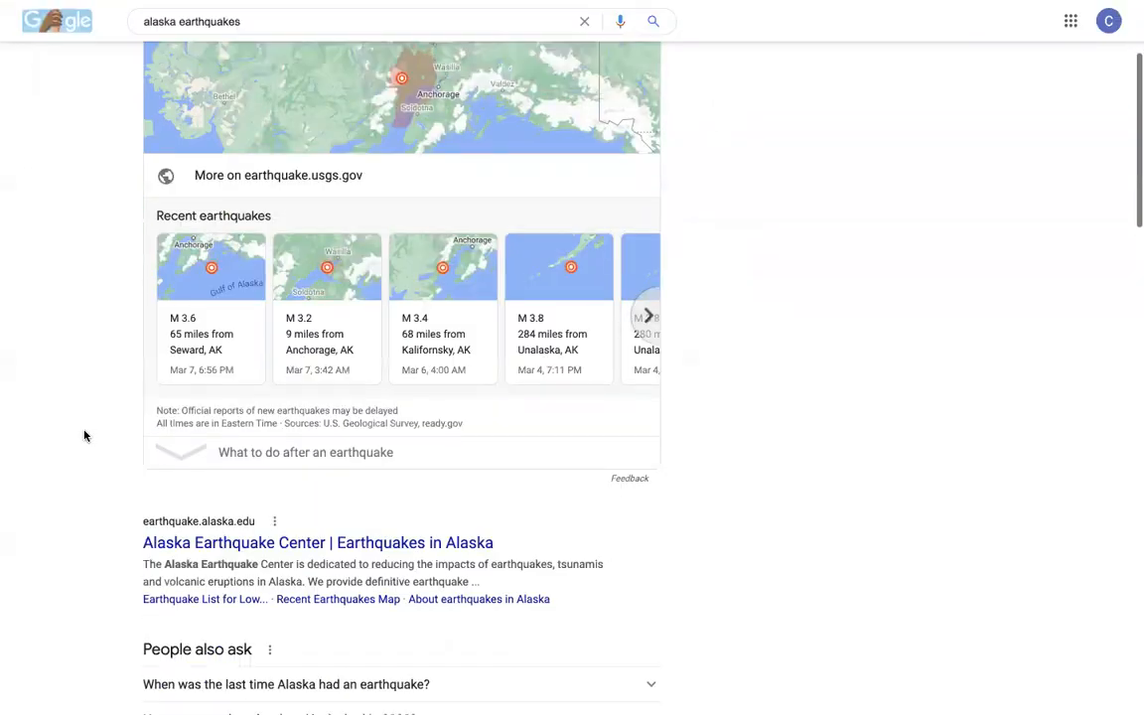
left_click(224, 519)
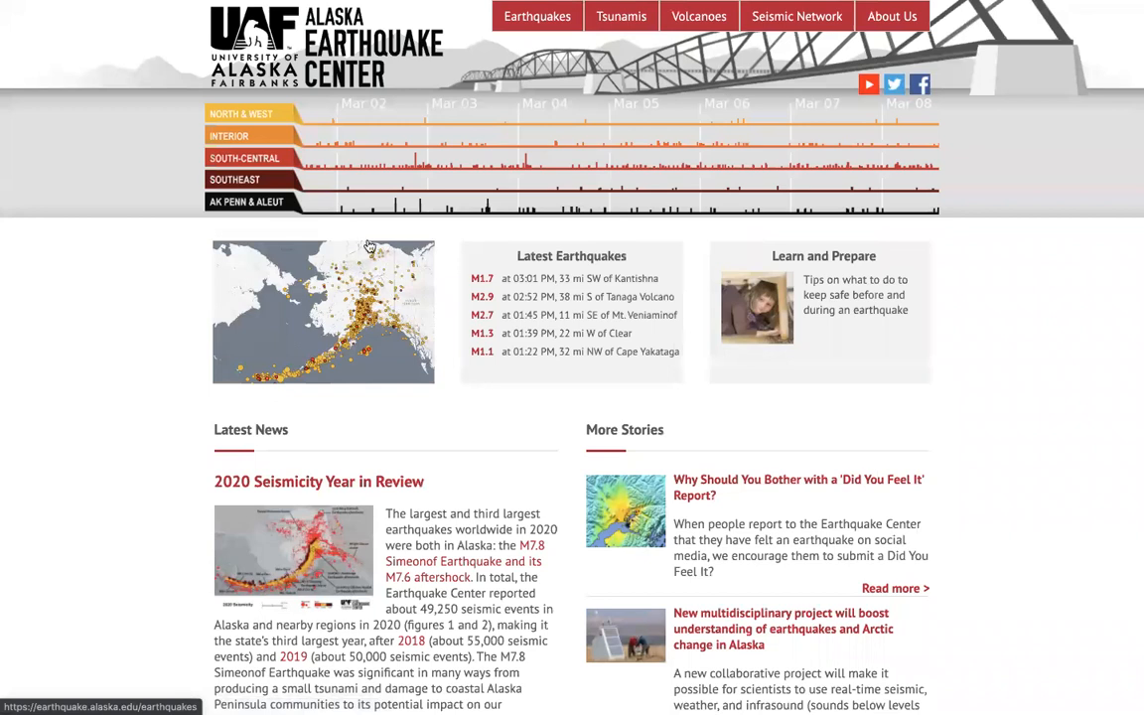
left_click(274, 318)
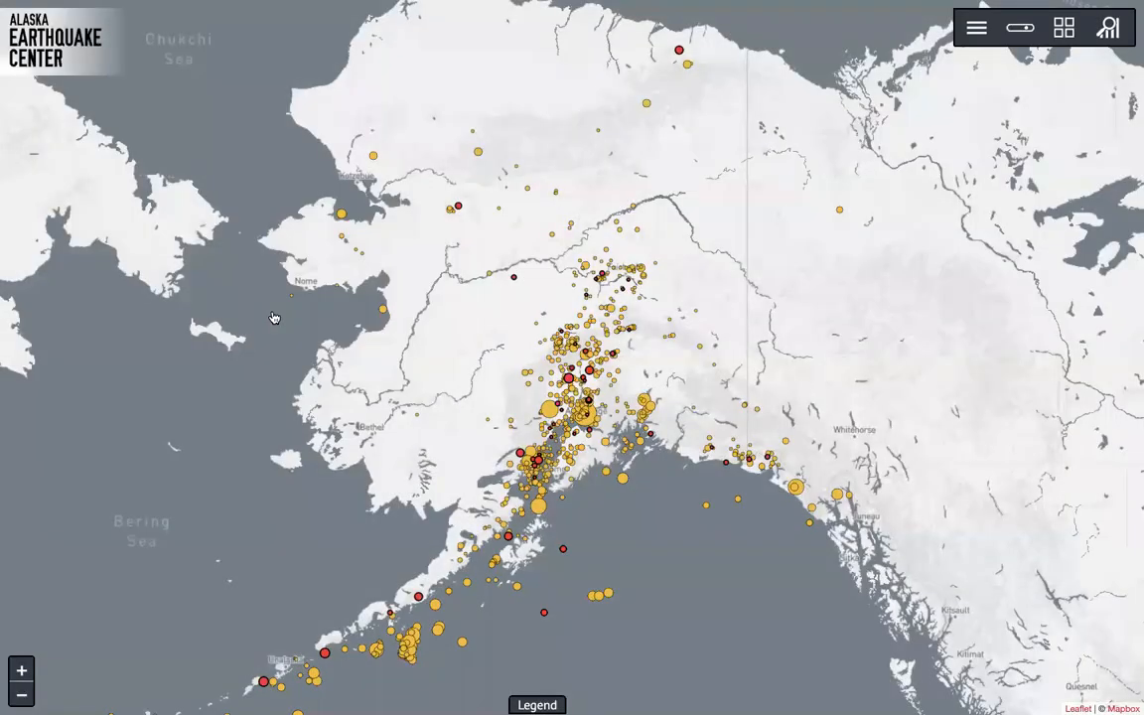
- Expand the map's legend and look over the list of recent earthquakes
left_click(21, 671)
left_click(21, 694)
left_click(537, 704)
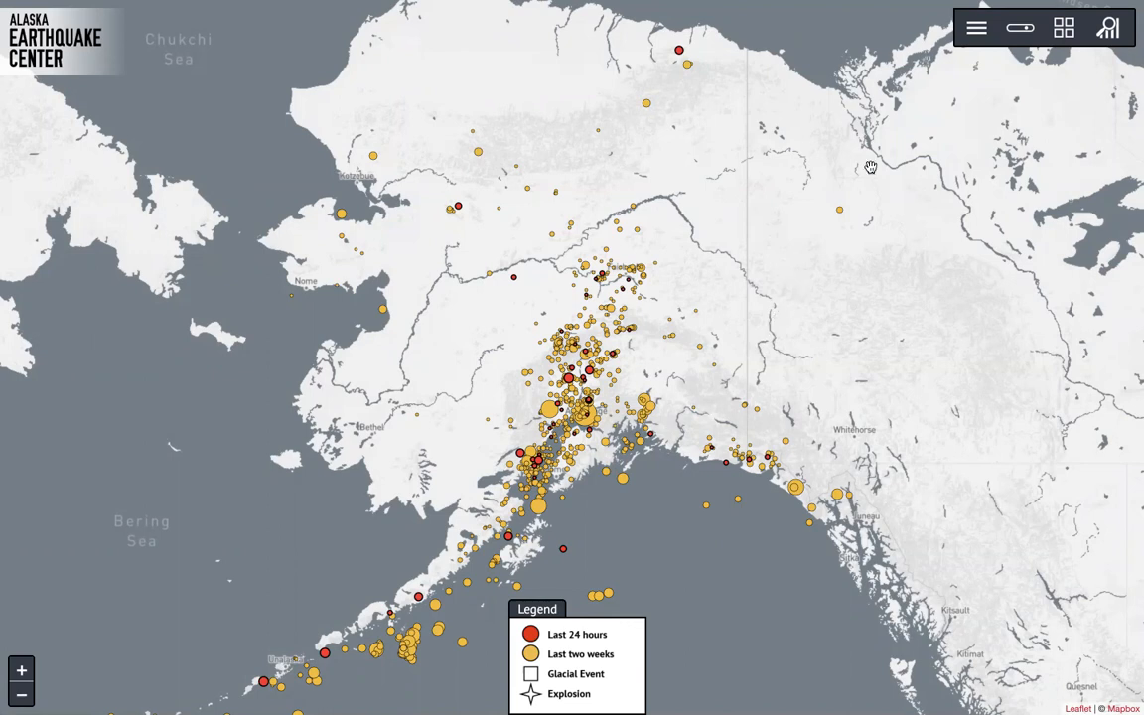
left_click(977, 30)
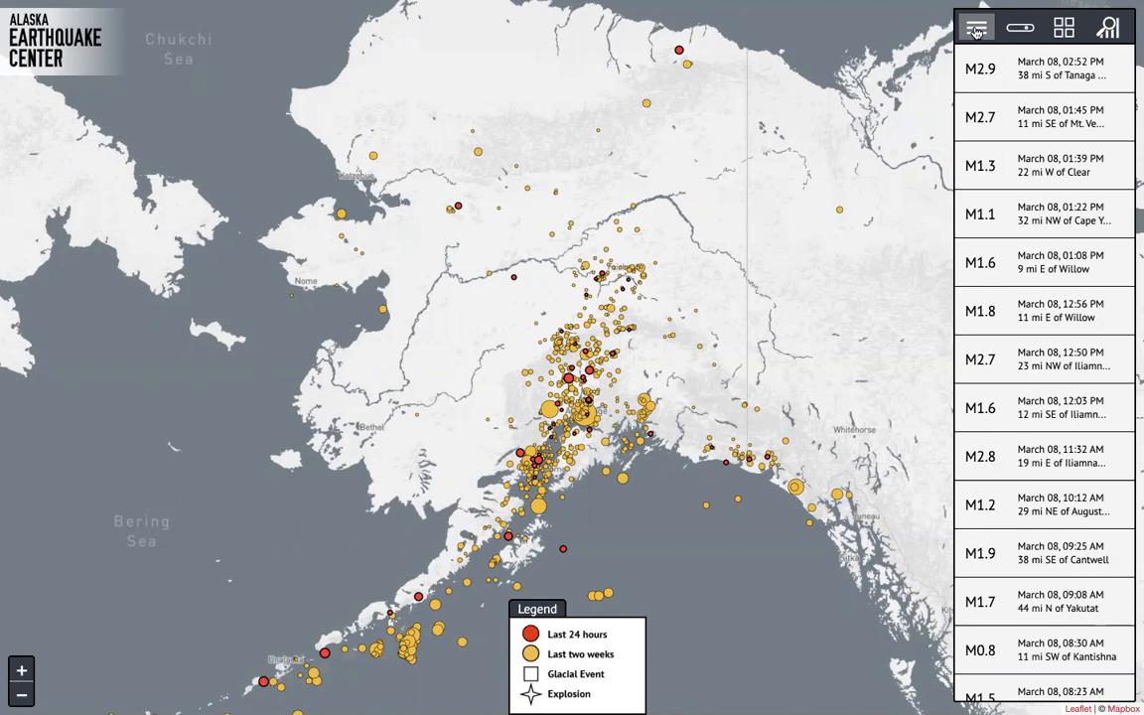
left_click(977, 32)
- Try out the Magnitude, Time and Depth Range filters, restoring each one to its full range
left_click(1011, 30)
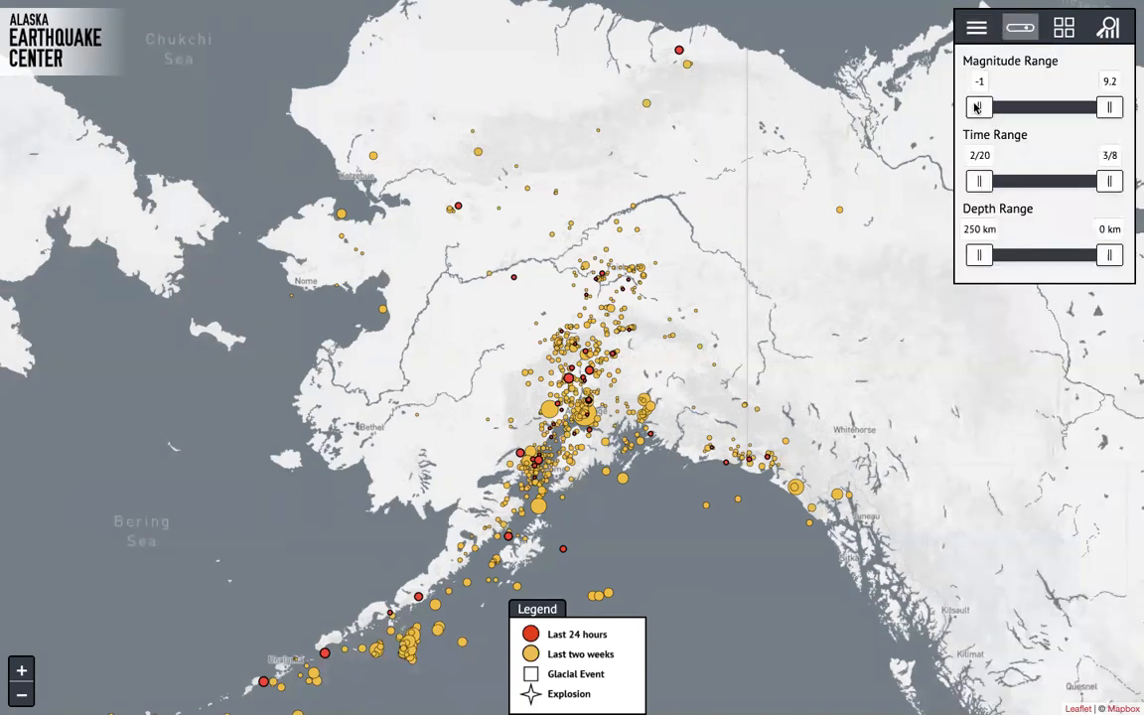
mouse_move(977, 108)
left_mouse_down()
mouse_move(1055, 109)
mouse_move(980, 119)
mouse_move(1070, 114)
mouse_move(968, 122)
left_mouse_up()
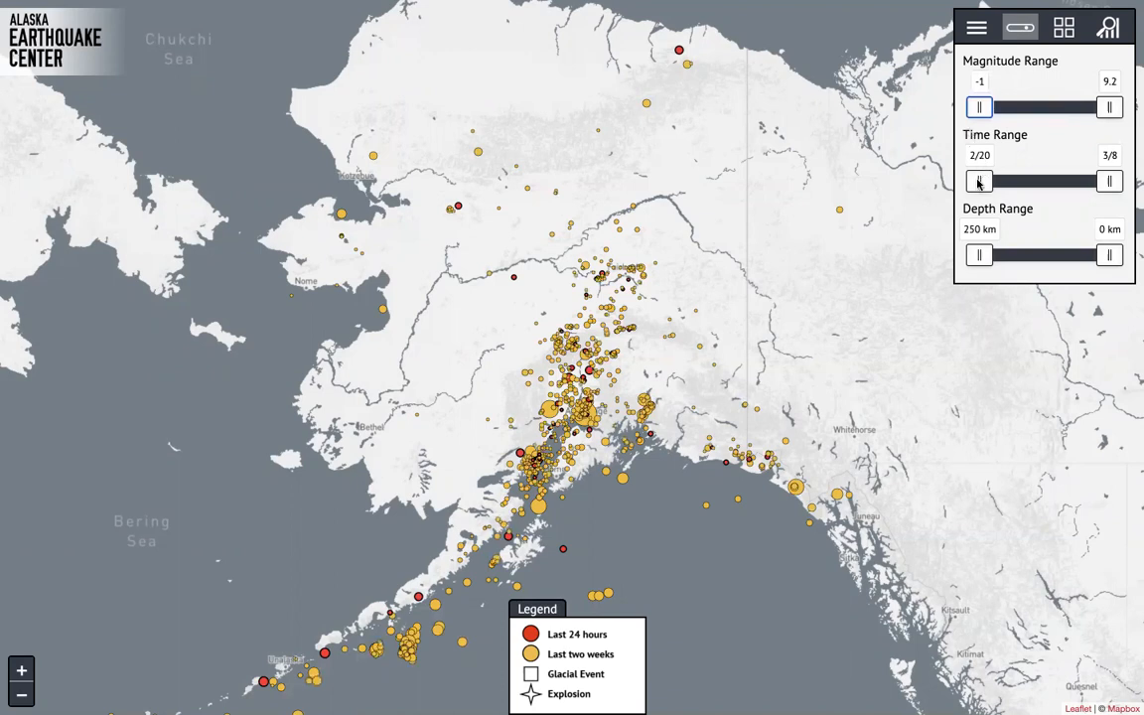
left_click_drag(977, 184, 939, 189)
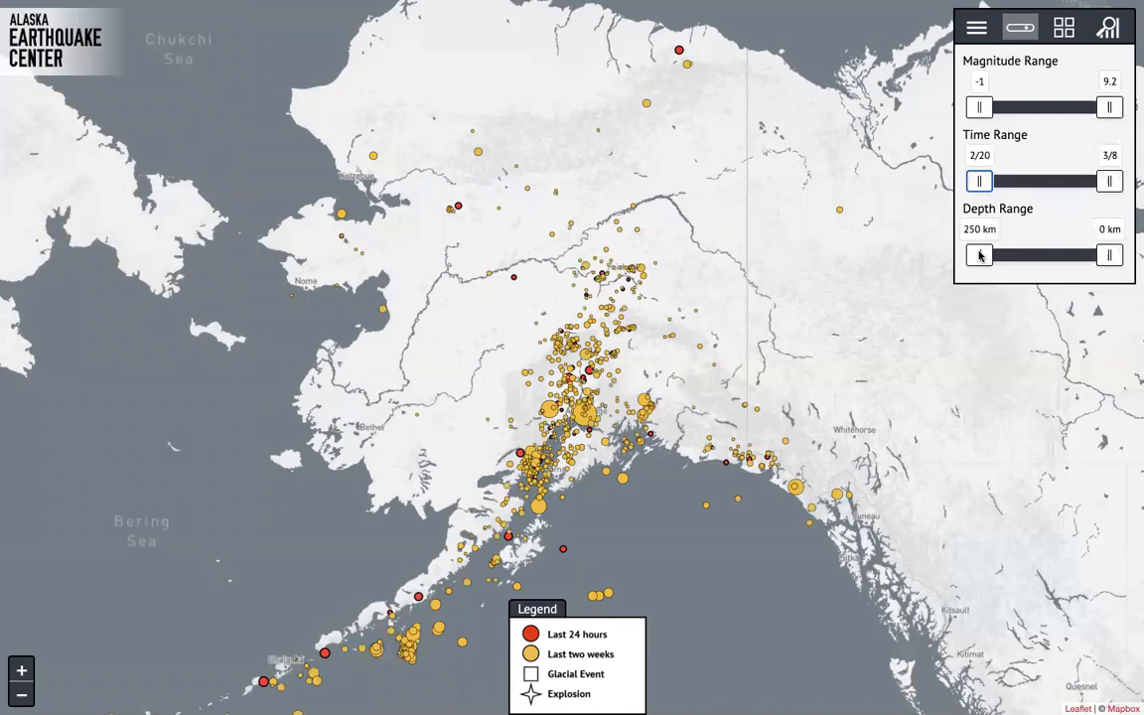
mouse_move(978, 256)
left_mouse_down()
mouse_move(1057, 256)
mouse_move(960, 261)
left_mouse_up()
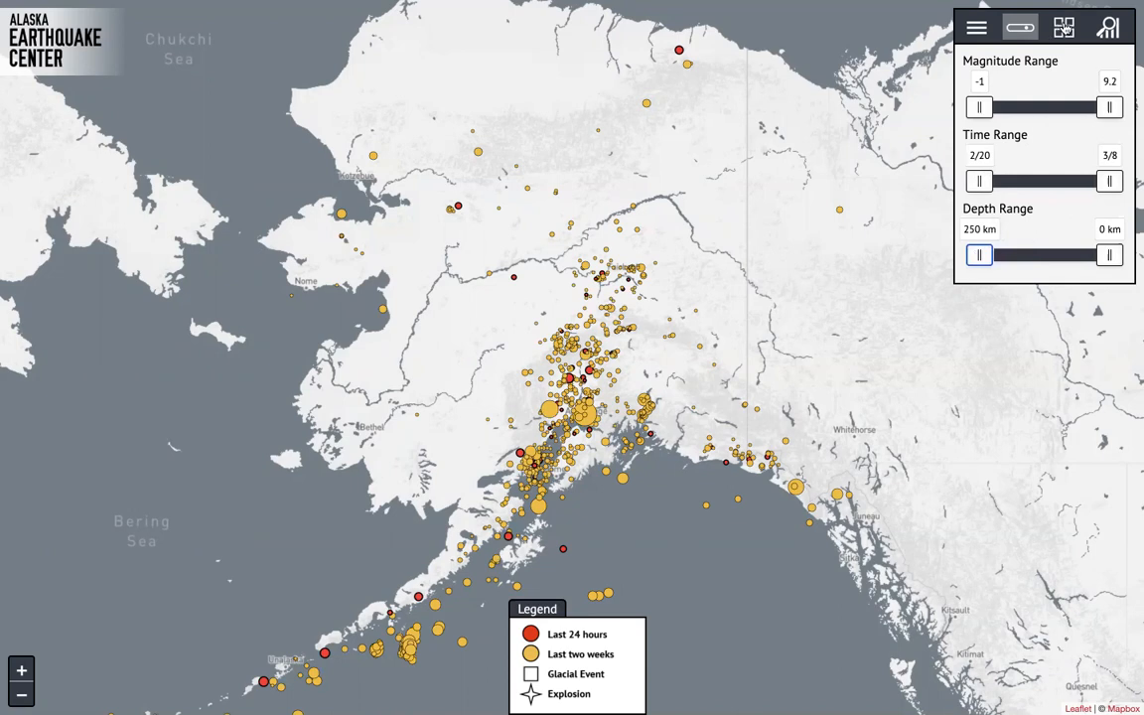
- Color the earthquakes by Depth and try the Depth Range filter, leaving it at its full 250 km to 0 km range
left_click(1063, 30)
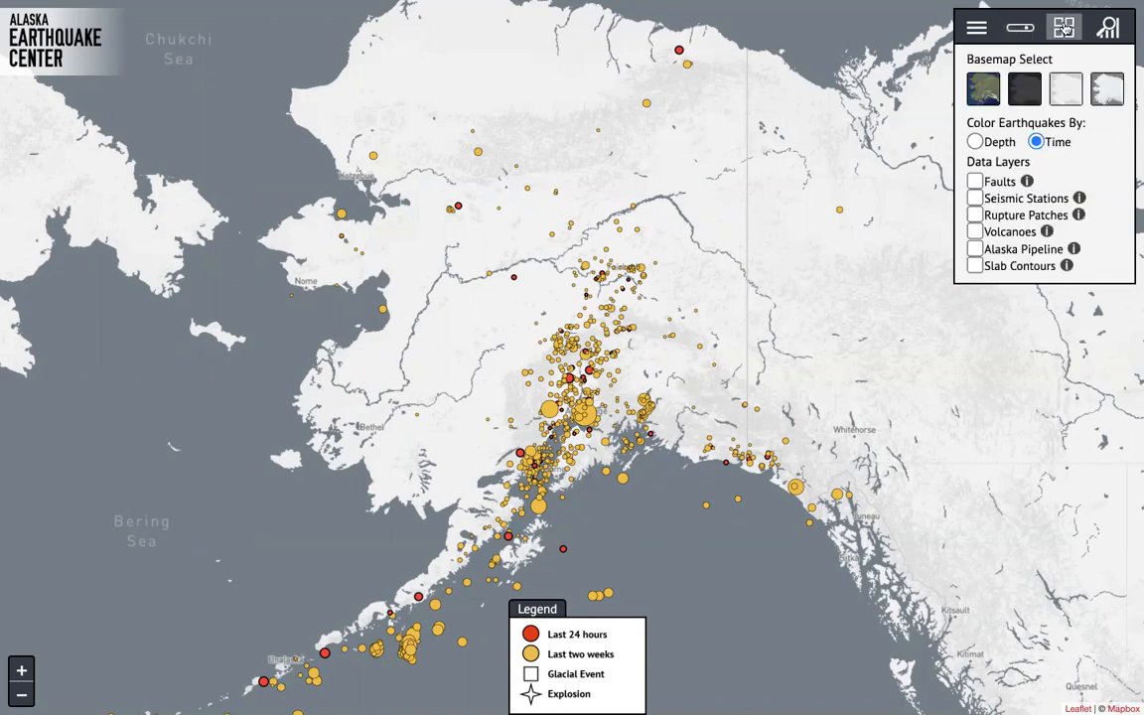
left_click(975, 142)
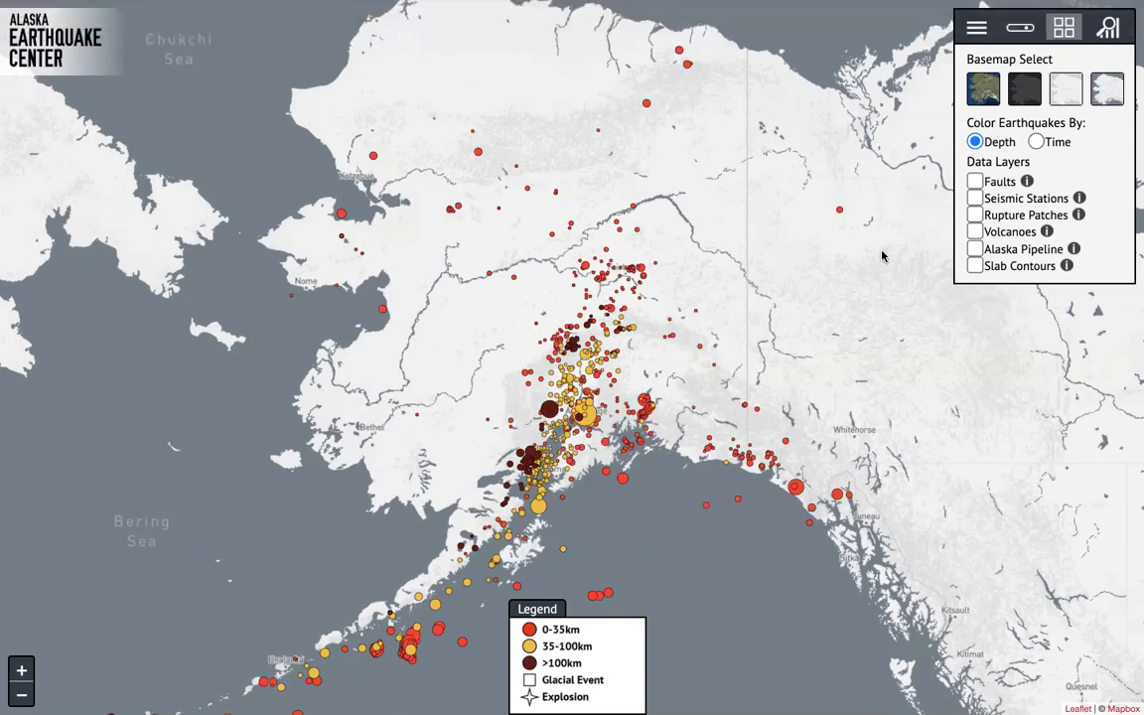
left_click(1014, 38)
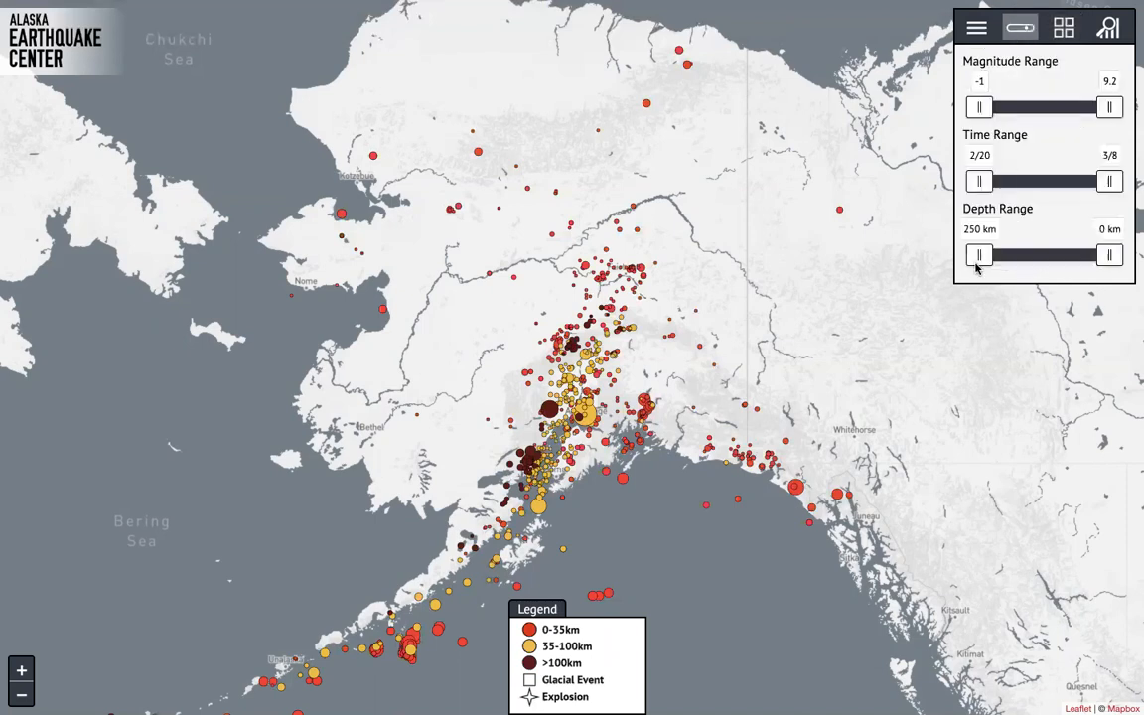
left_click_drag(979, 258, 861, 242)
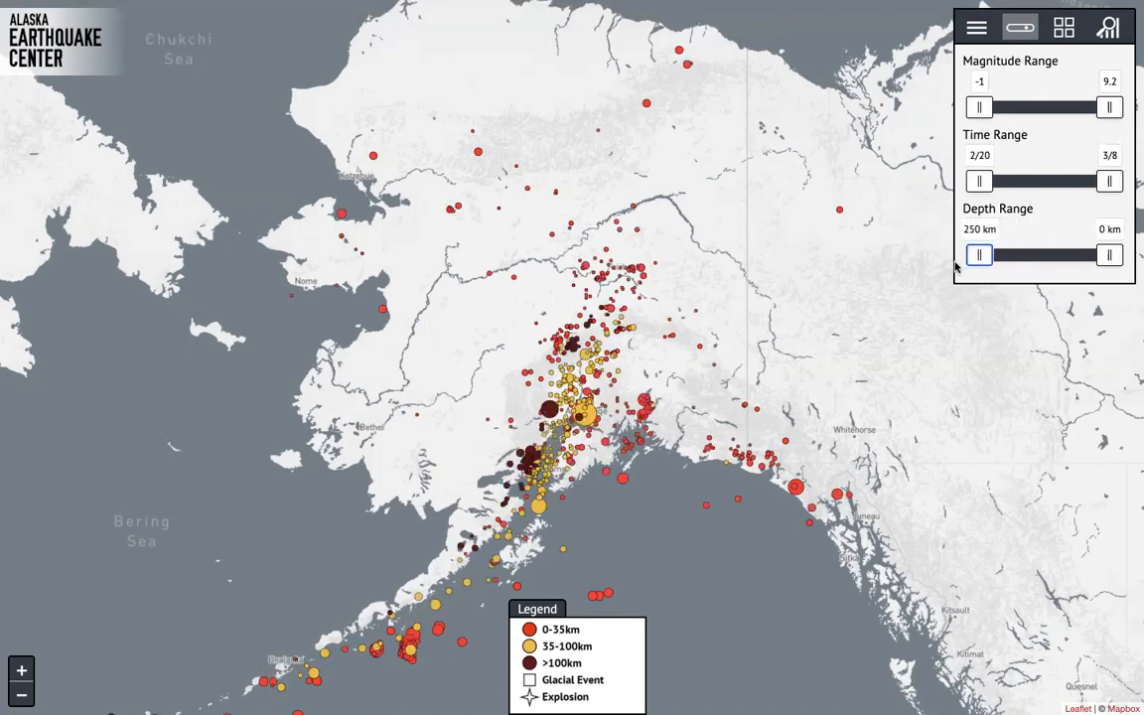
- Preview the light gray, dark and satellite basemaps, and restore the original white basemap with gray ocean
left_click(1062, 33)
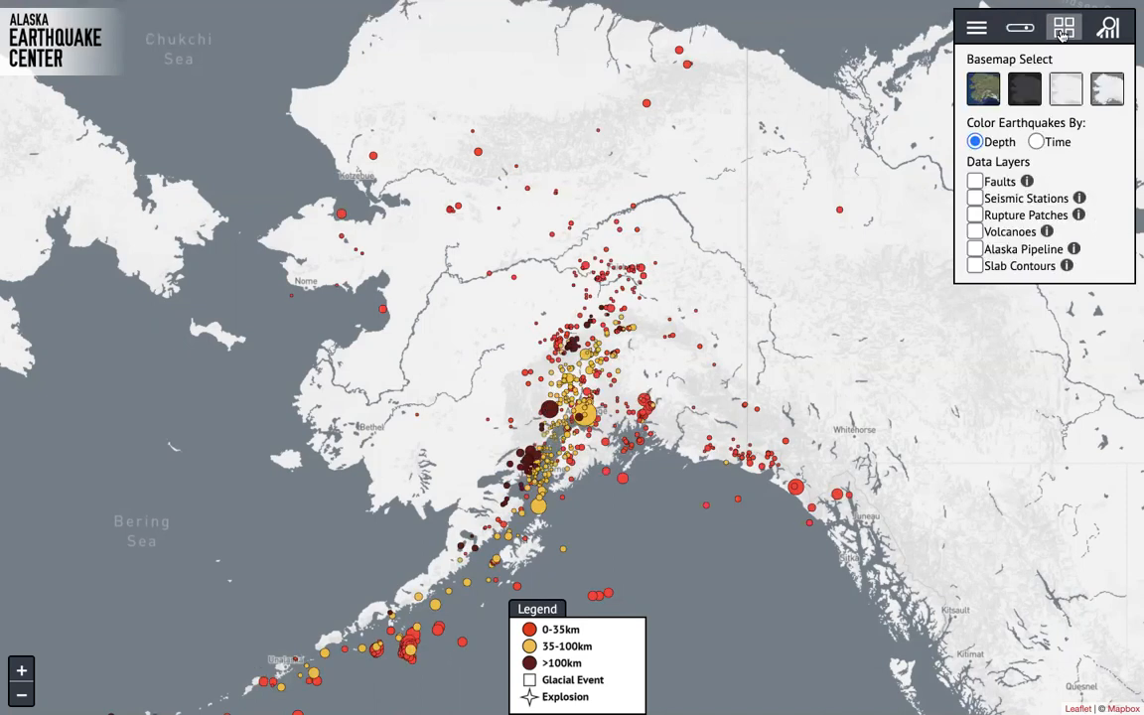
left_click(1074, 89)
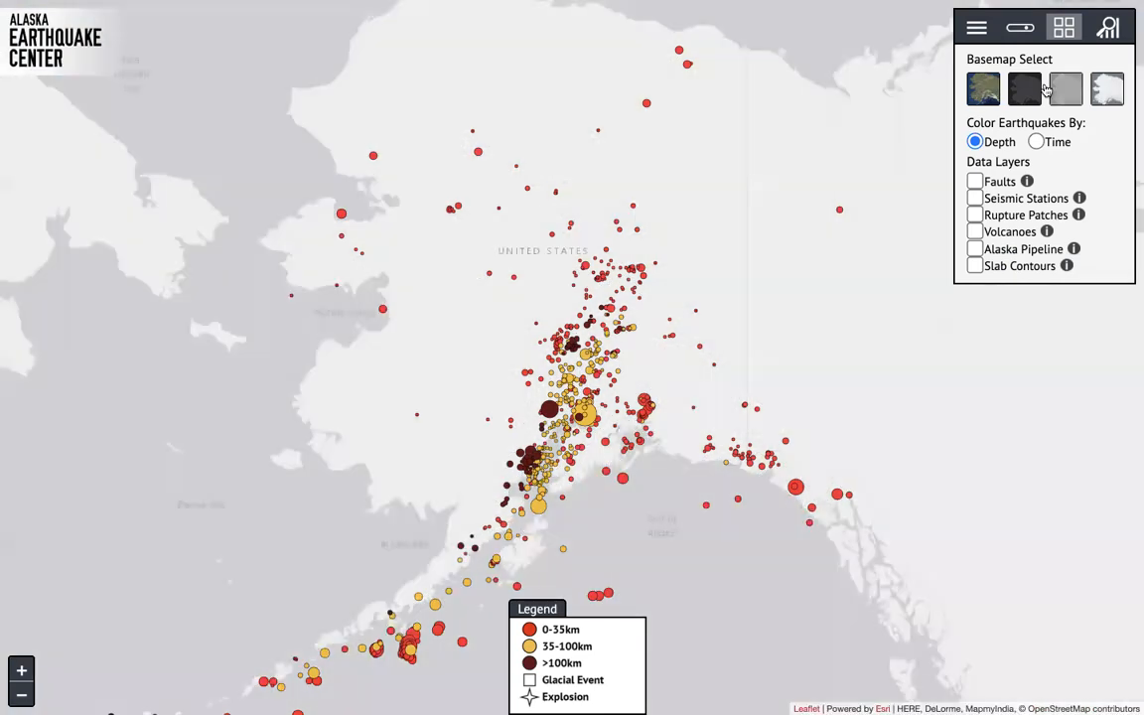
left_click(1022, 90)
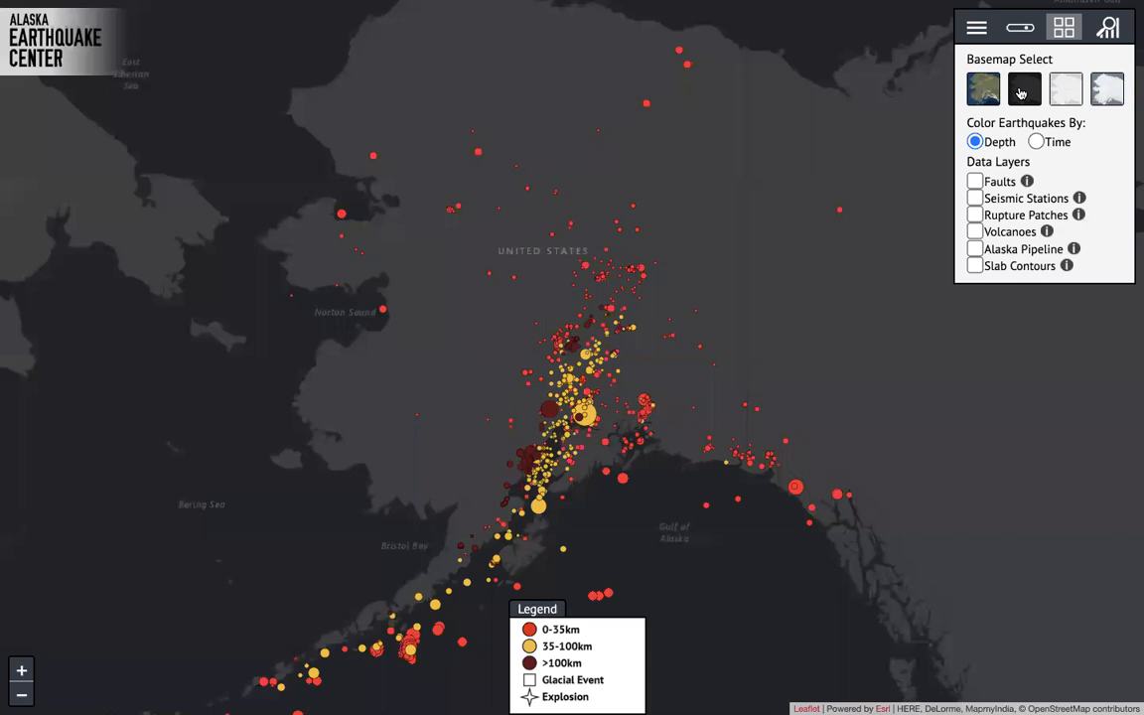
left_click(983, 91)
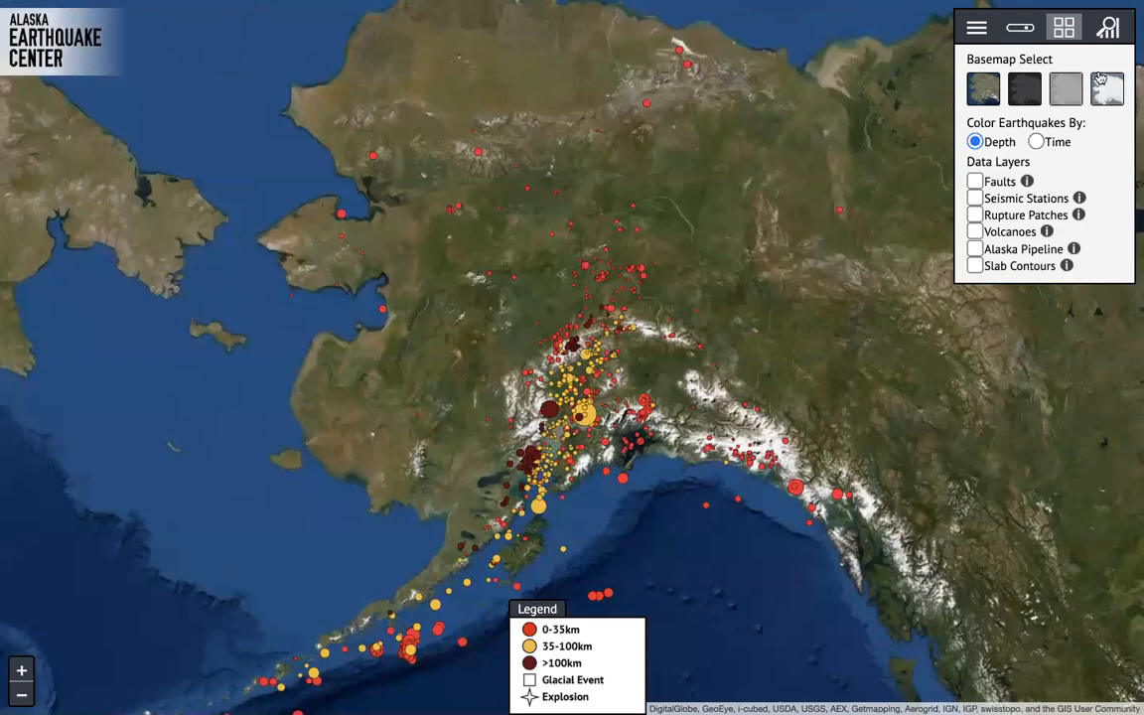
left_click(1112, 87)
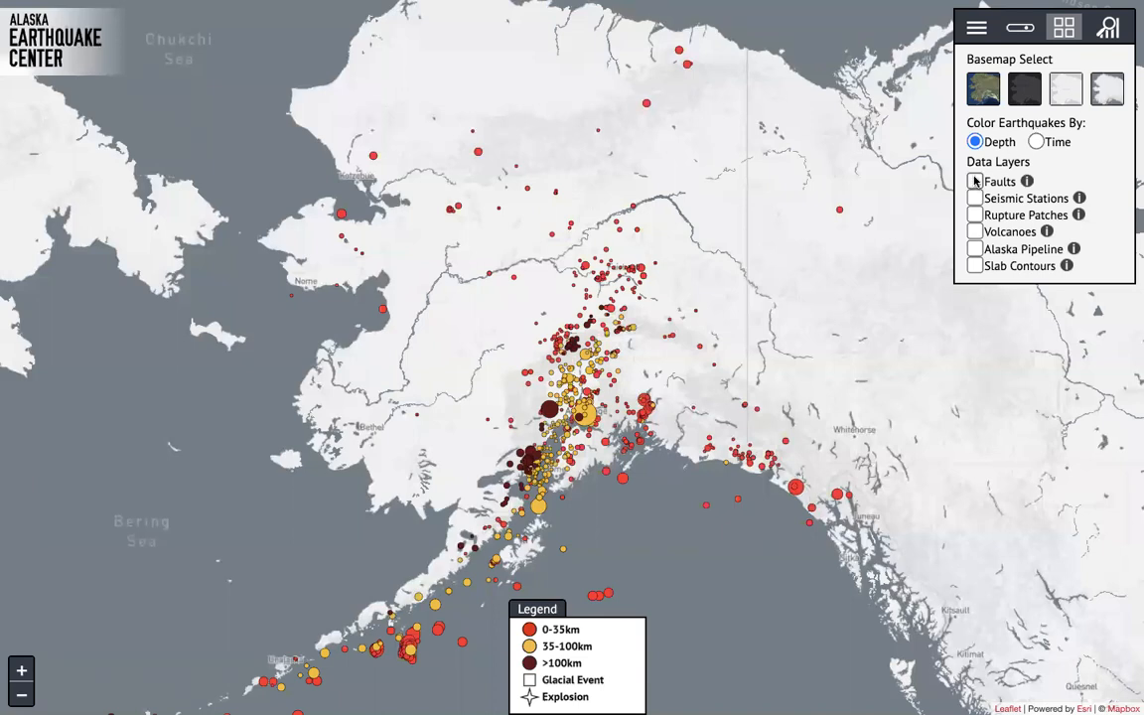
- Show the Alaska Pipeline data layer and toggle the Faults layer on and off to compare it with the earthquakes
left_click(976, 249)
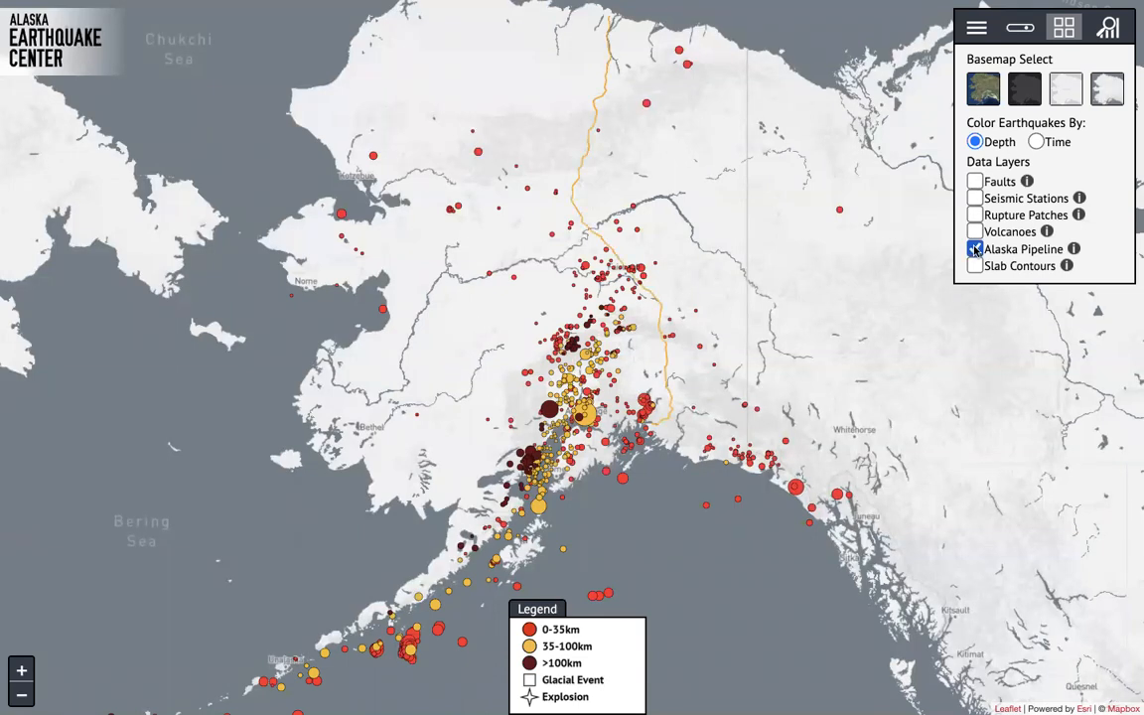
left_click(976, 180)
left_click(975, 182)
left_click(975, 182)
left_click(975, 182)
left_click(975, 181)
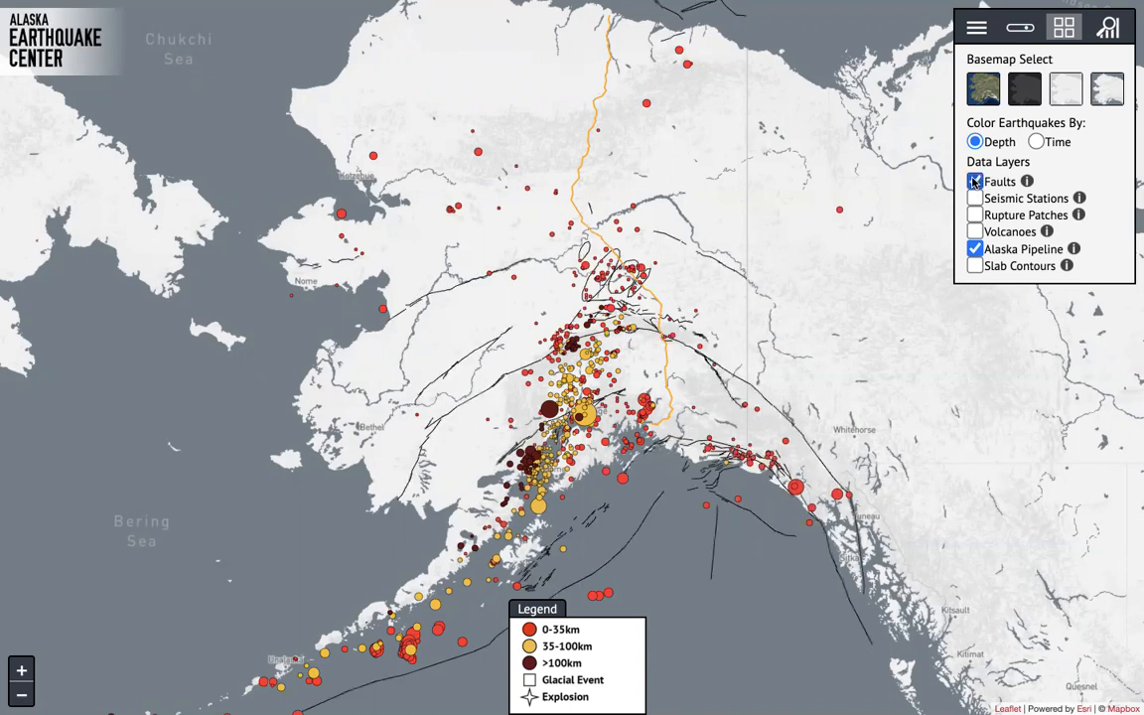
left_click(975, 182)
- Toggle the Seismic Stations data layer on and off to view the station locations, leaving it hidden
left_click(975, 197)
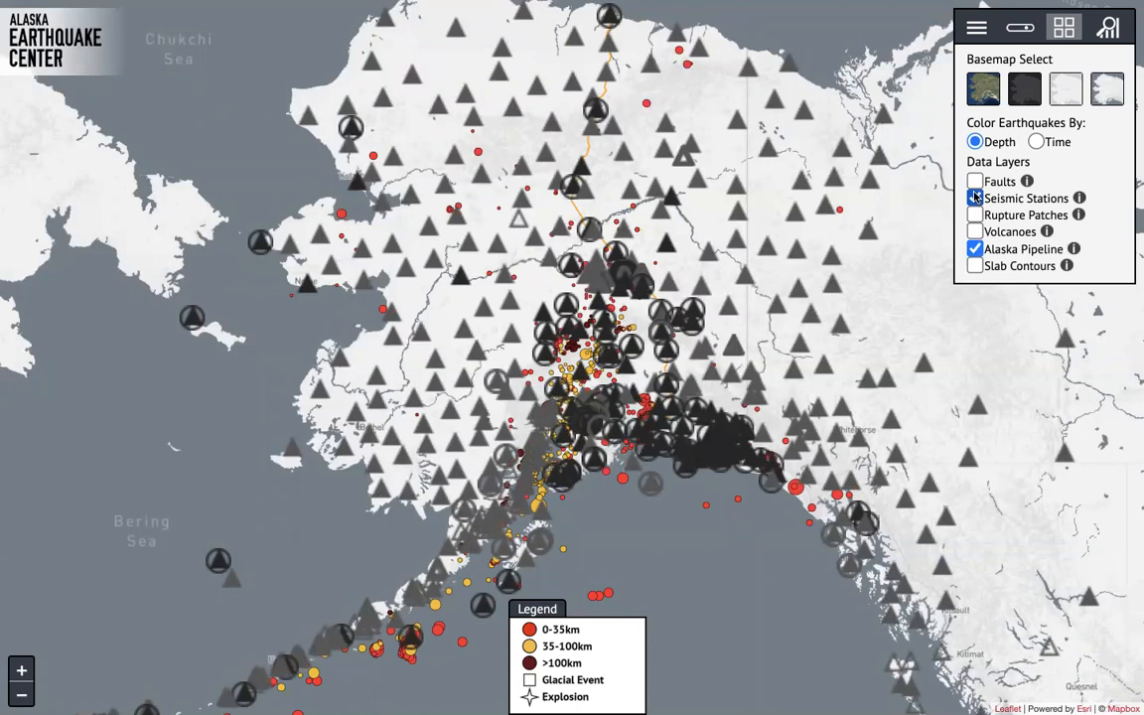
left_click(975, 198)
left_click(975, 197)
left_click(975, 198)
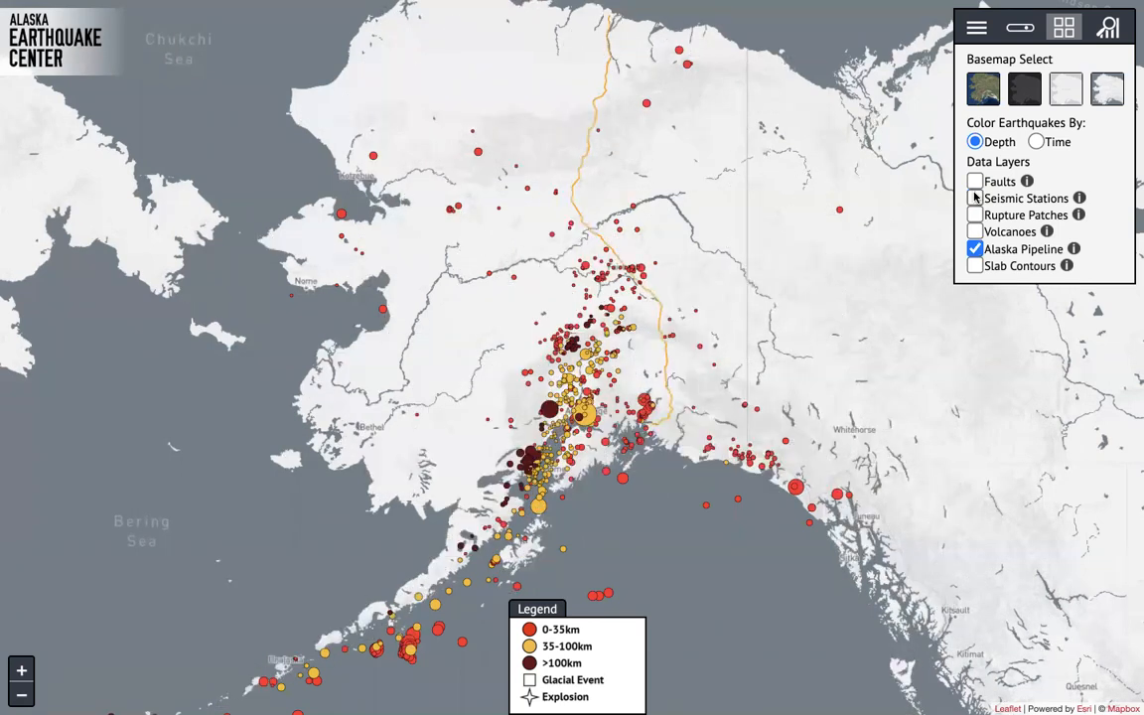
- Show the Rupture Patches data layer, inspect the patches along the Aleutian and southern Alaska coast, and hide the layer
left_click(976, 215)
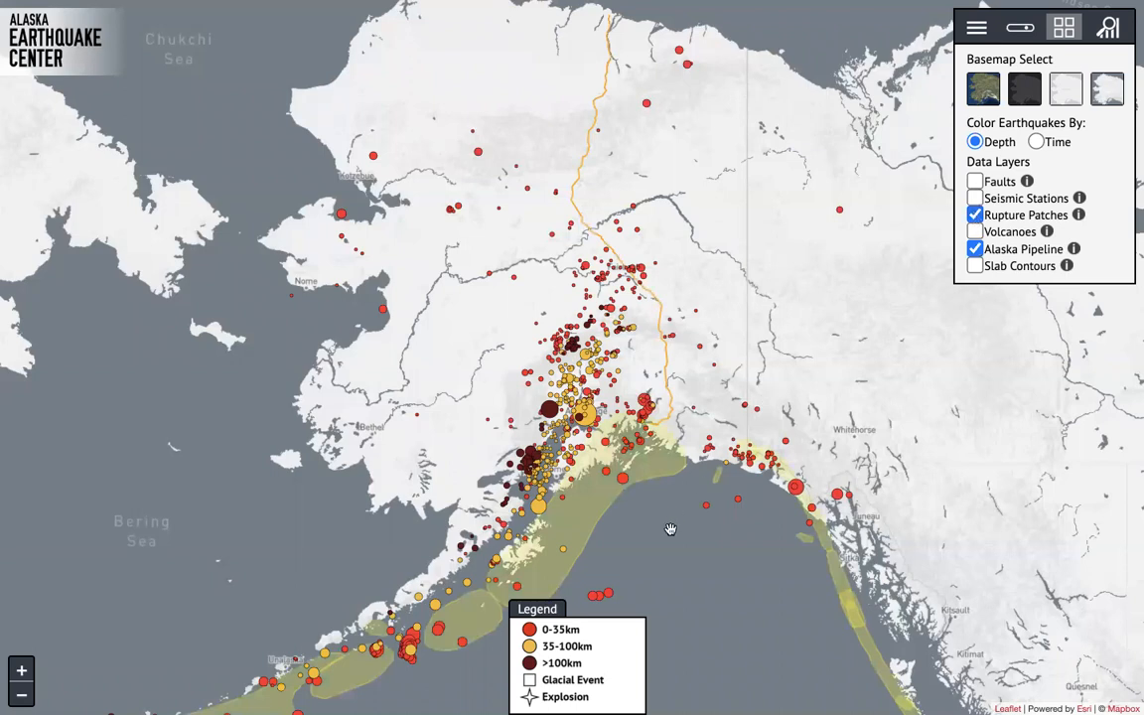
left_click_drag(671, 527, 776, 305)
left_click_drag(642, 388, 587, 502)
left_click_drag(691, 363, 743, 418)
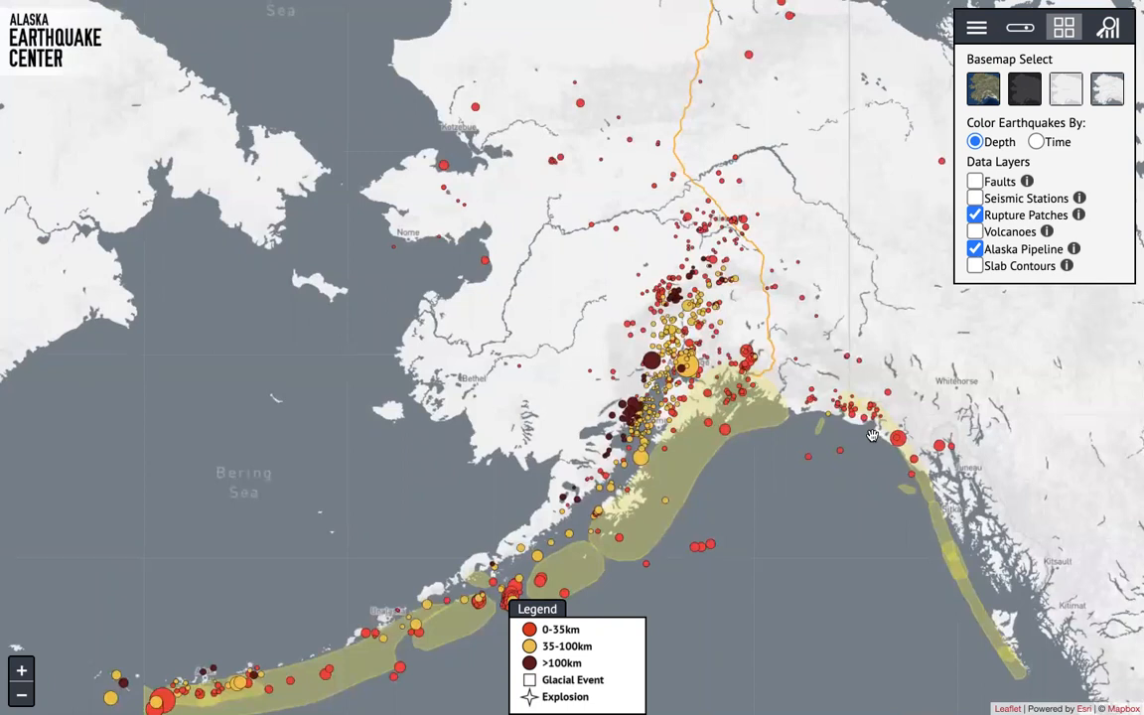
left_click(974, 214)
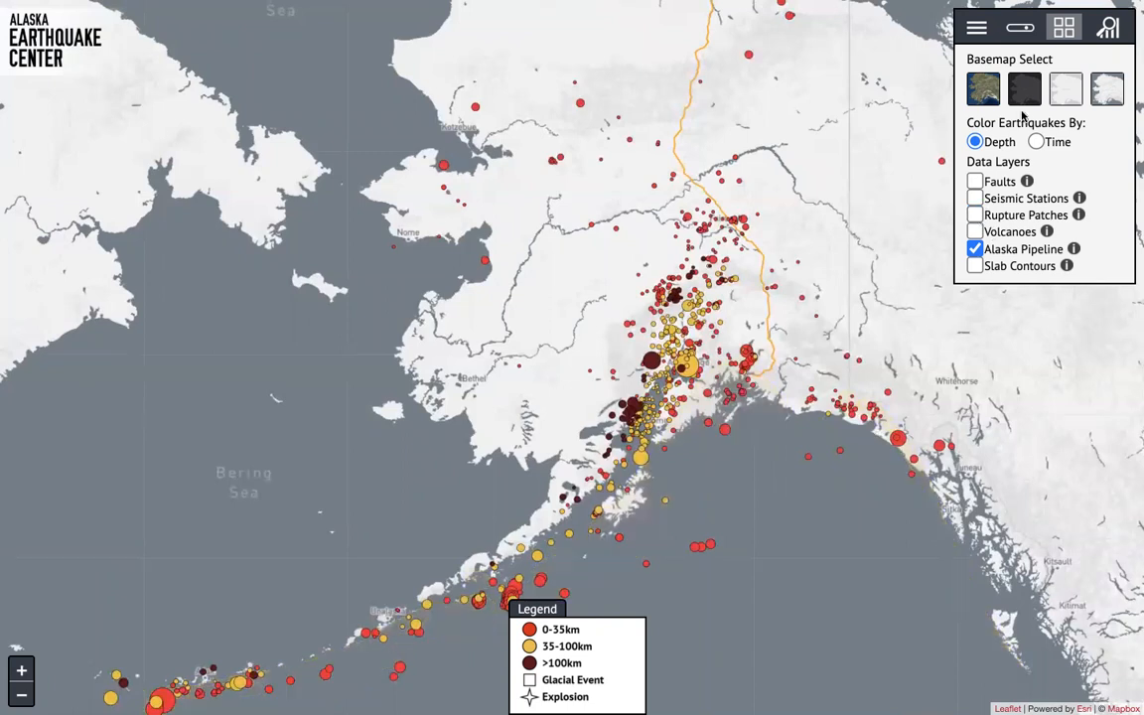
- Hide the Alaska Pipeline layer and toggle the Volcanoes layer to view the volcano locations, leaving it hidden
left_click(974, 248)
left_click(974, 231)
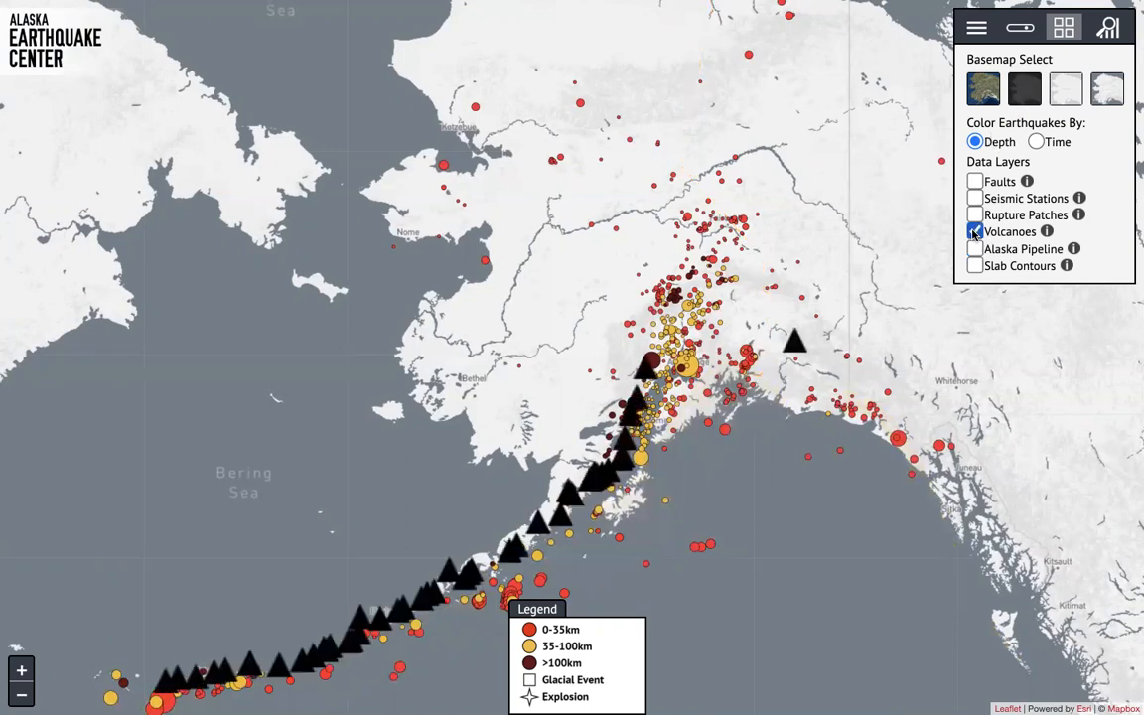
left_click(975, 233)
left_click(974, 234)
left_click(974, 231)
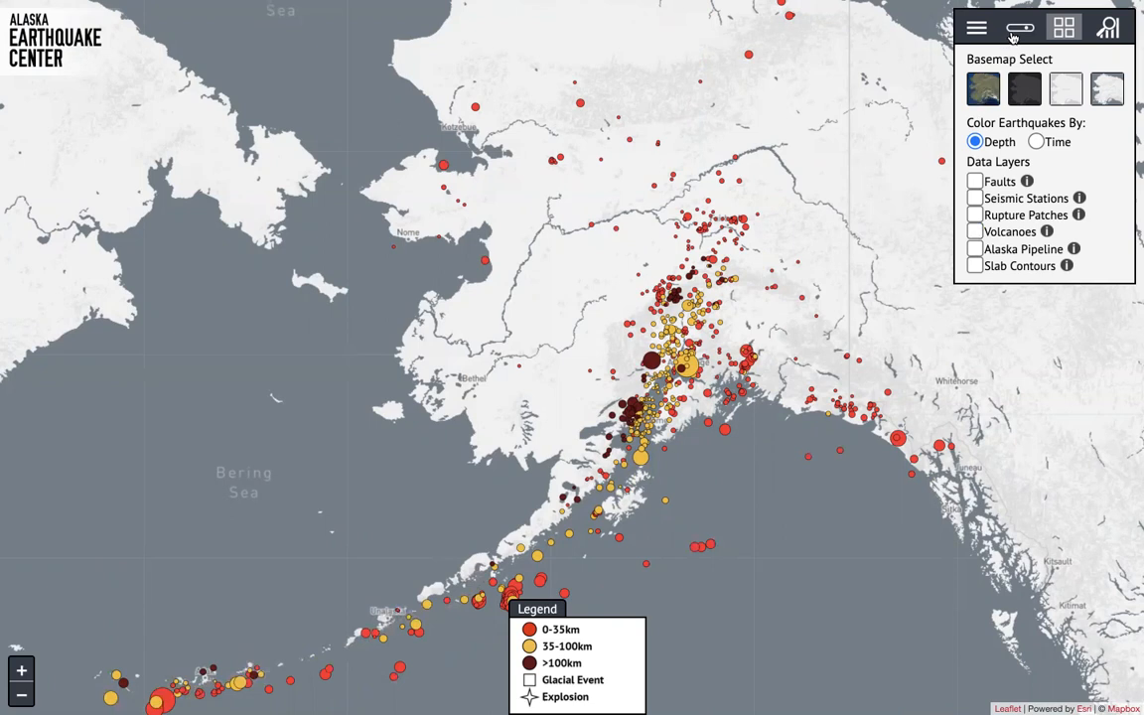
- Draw a cross-section line across Cook Inlet, from inland southwest Alaska northwest of the inlet southeast into the Gulf of Alaska
left_click(1109, 27)
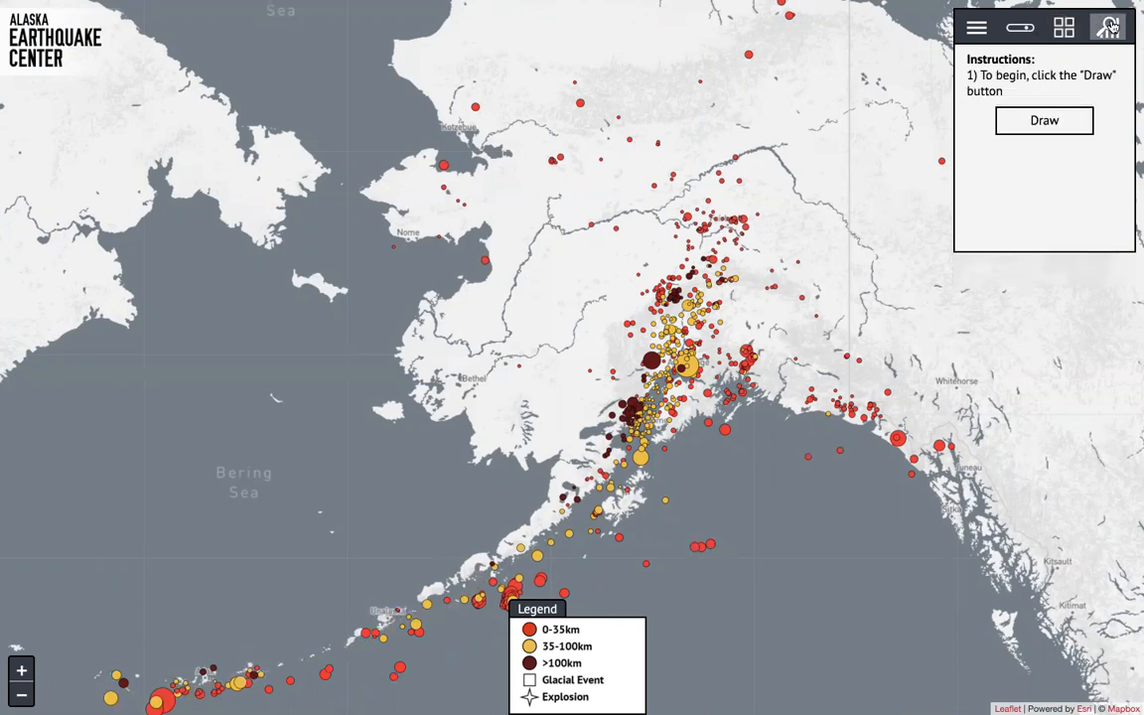
left_click(20, 670)
left_click_drag(414, 434, 240, 395)
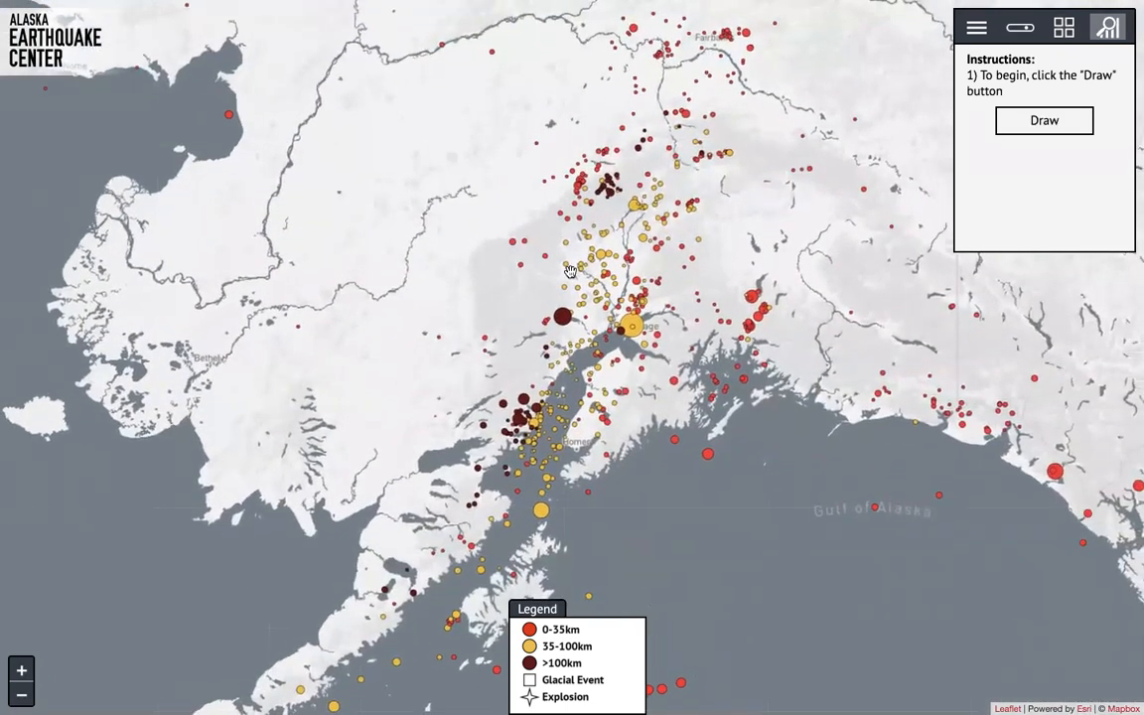
left_click(1043, 120)
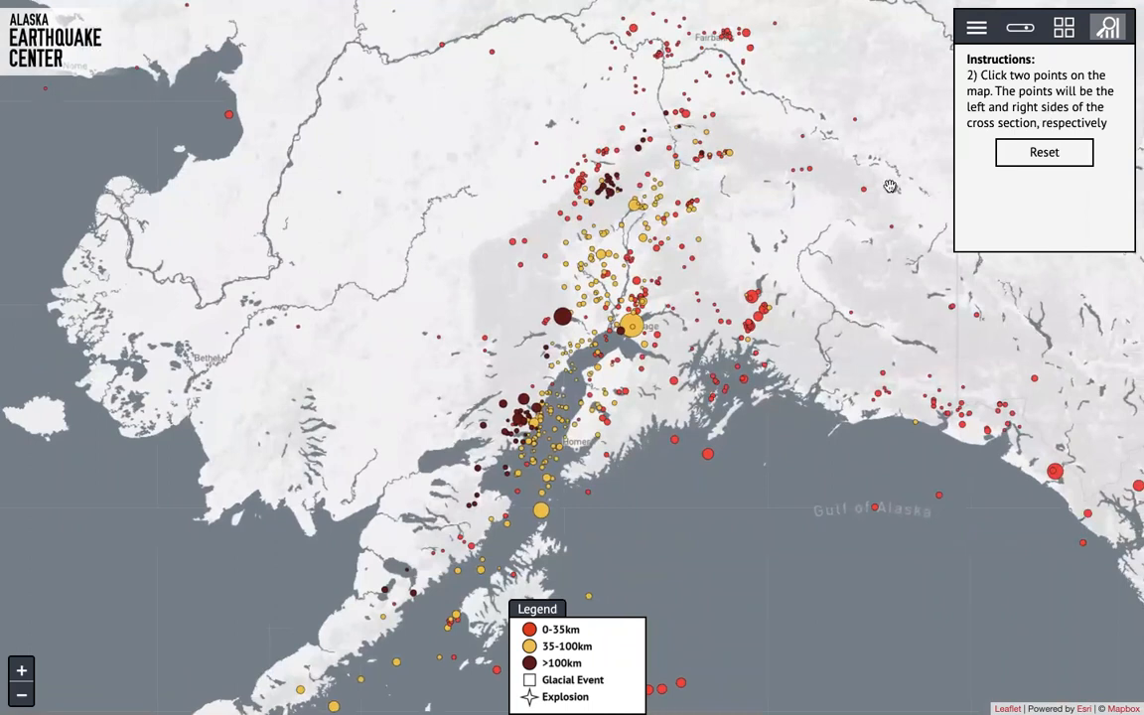
left_click(422, 285)
left_click(724, 507)
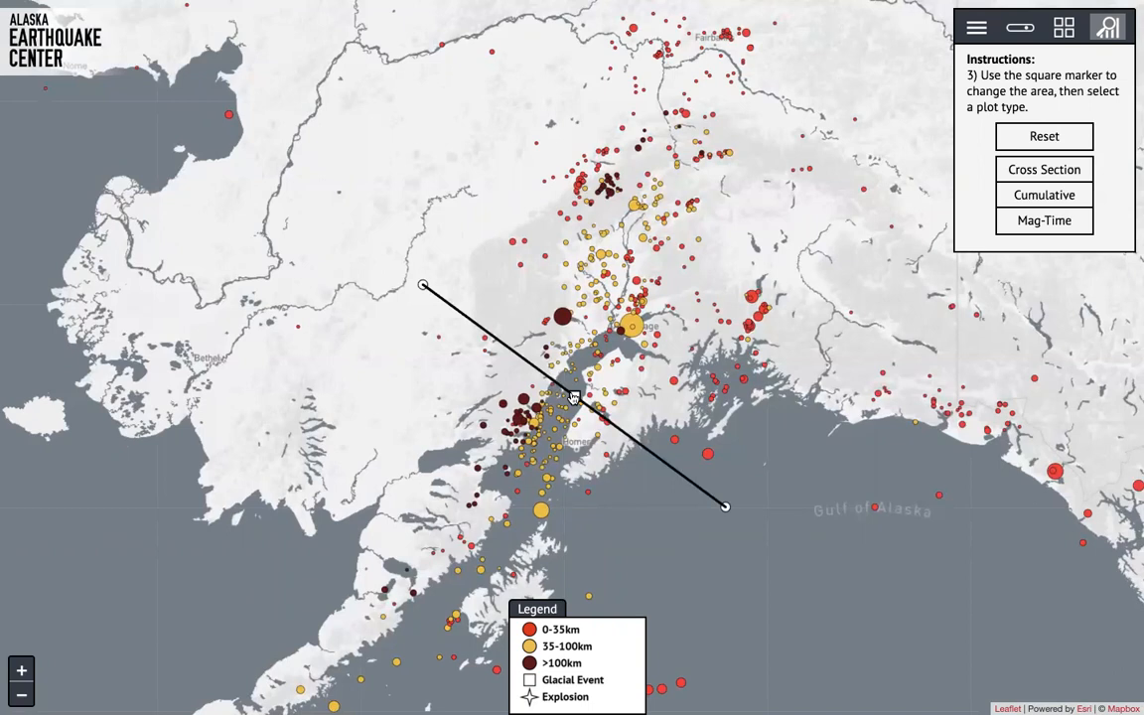
- Widen the cross-section area into a broad rectangle around the line and generate its Cross Section plot
mouse_move(573, 396)
left_mouse_down()
mouse_move(524, 439)
mouse_move(520, 472)
left_mouse_up()
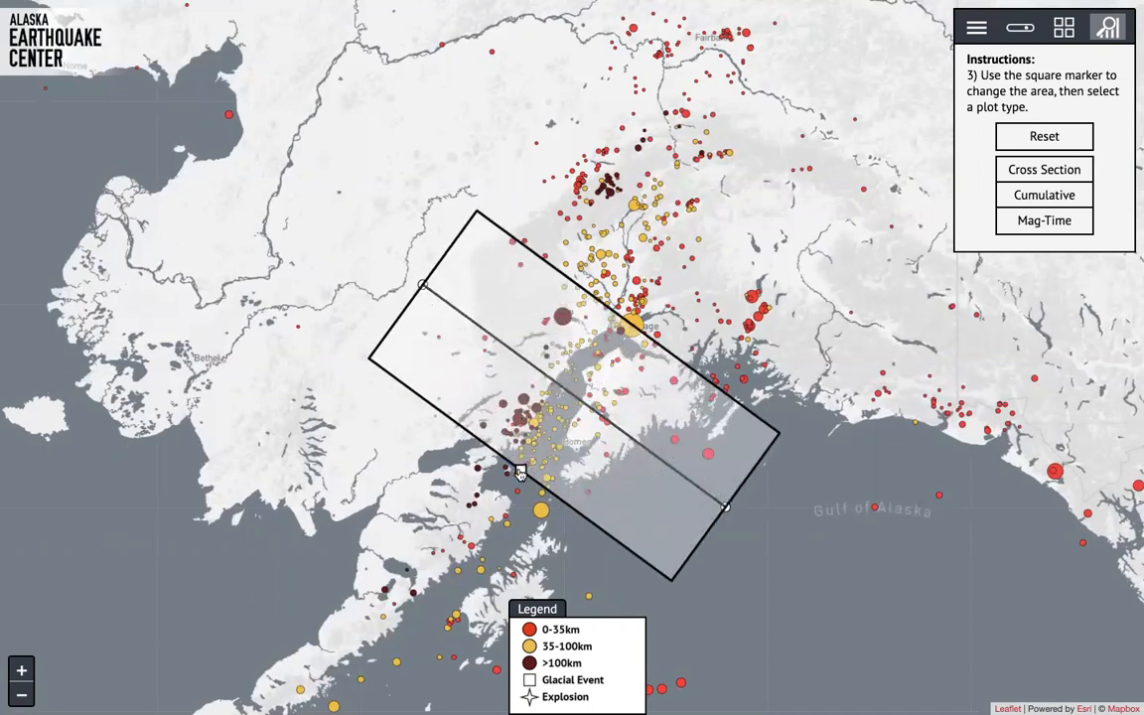
left_click(1048, 171)
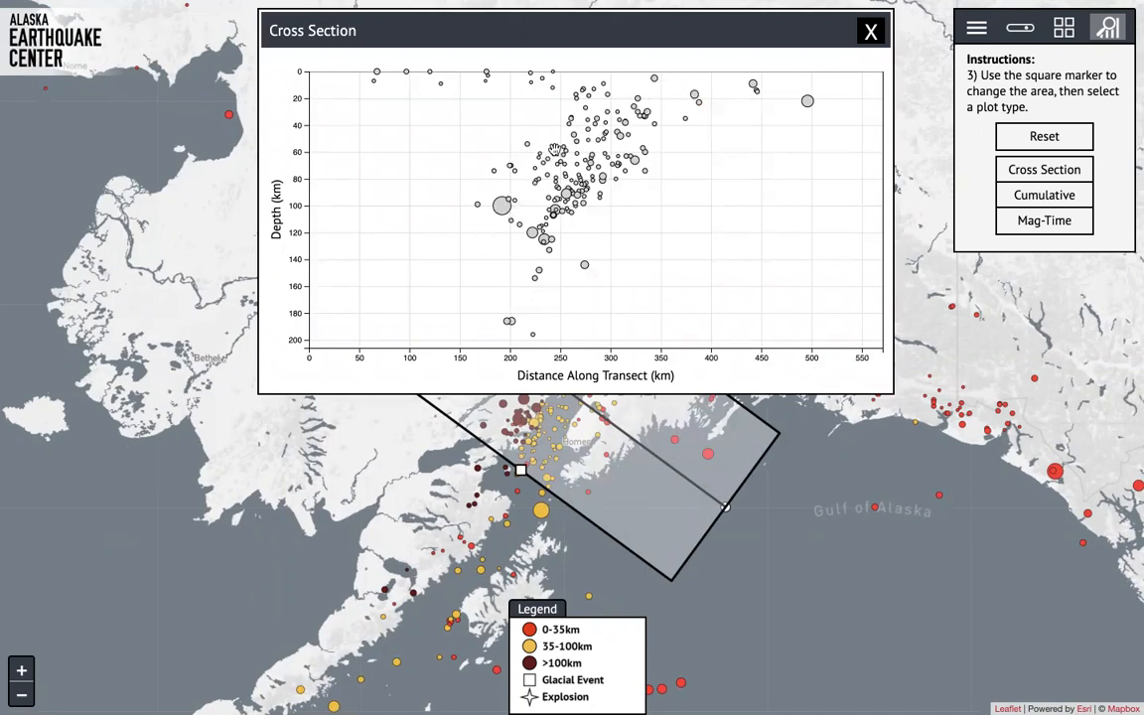
- Move the Cross Section plot clear of the drawn rectangle and narrow the rectangle around its line
left_click_drag(711, 38, 480, 365)
left_click_drag(373, 233, 730, 295)
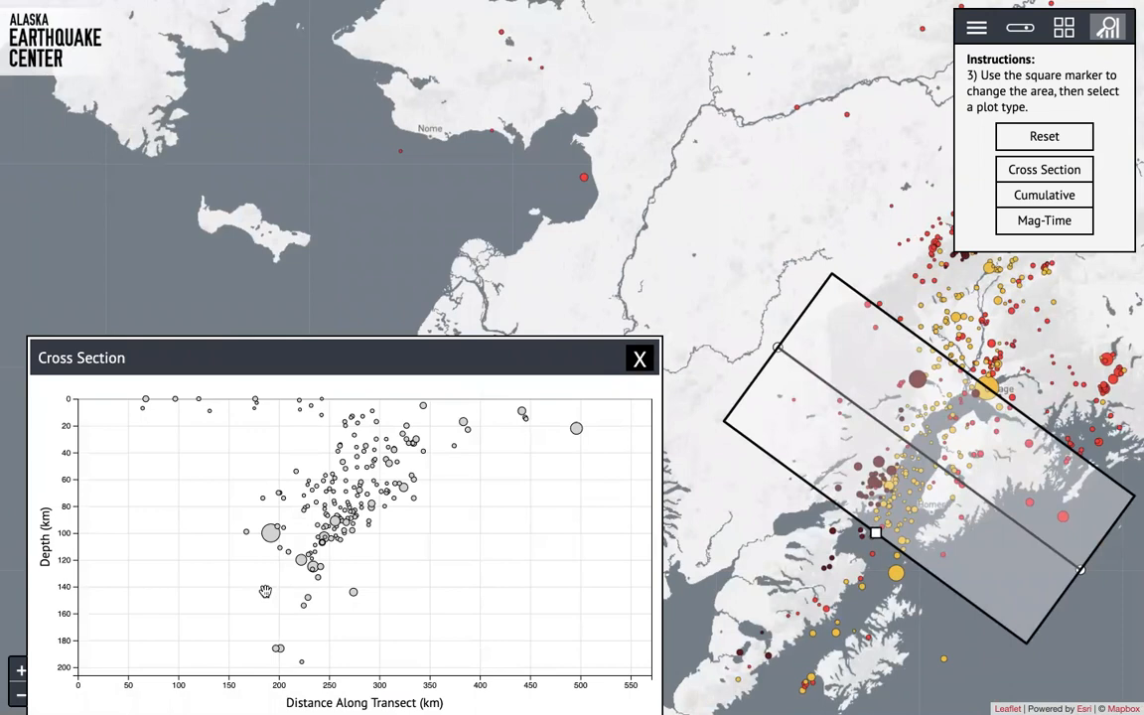
left_click_drag(876, 533, 899, 499)
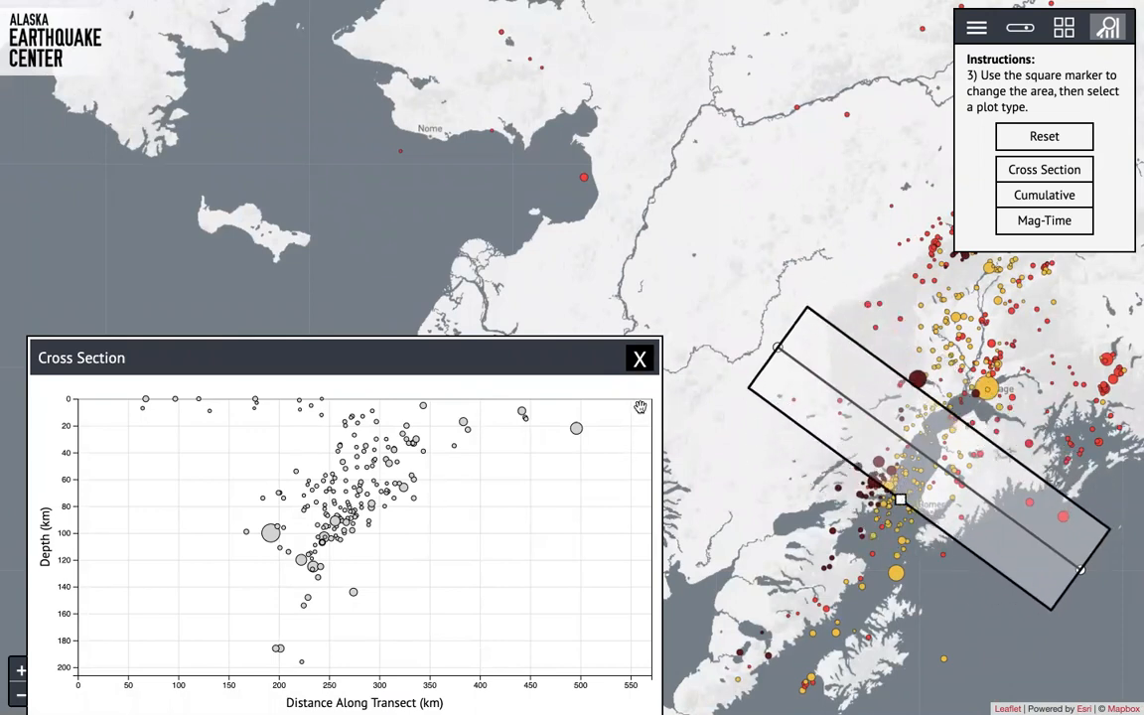
- Reset the plot area and draw a new cross-section line from inland northwest of Anchorage southeast into the Gulf of Alaska
left_click(1045, 137)
left_click(1045, 133)
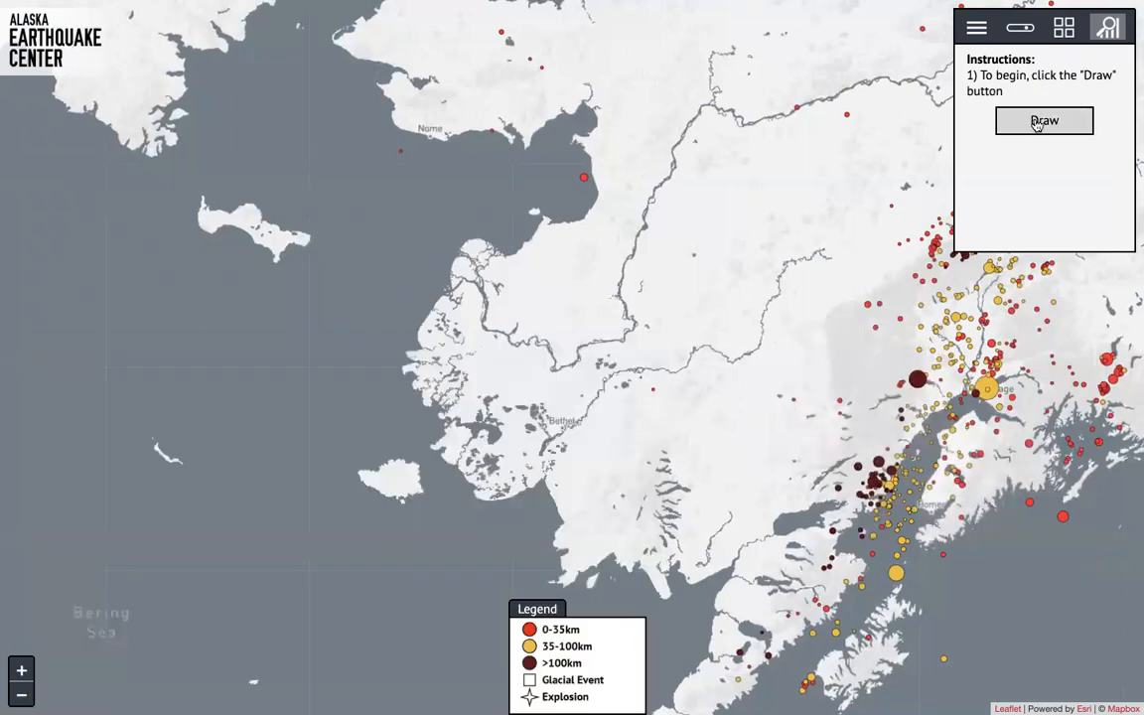
left_click(837, 322)
left_click(1118, 527)
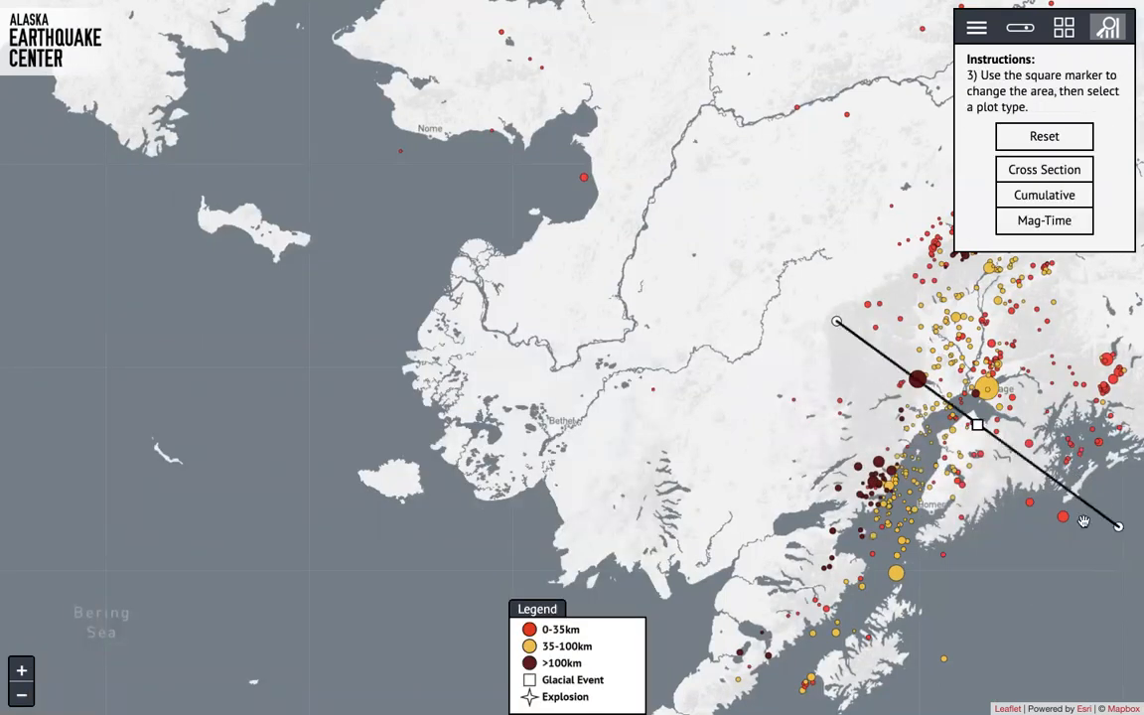
- Widen the new line into a broad rectangle covering the Anchorage area and generate its Cross Section plot, placed beside the rectangle
left_click_drag(978, 427, 933, 486)
left_click(1045, 171)
left_click_drag(748, 33, 566, 248)
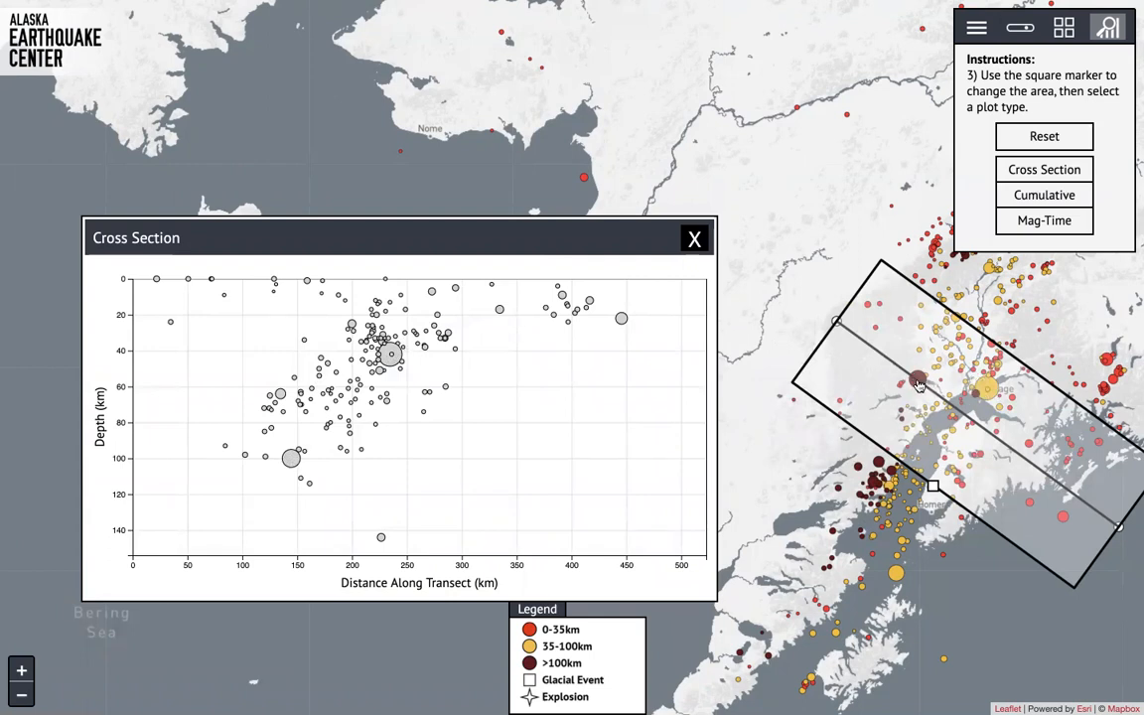
- Generate the Cumulative plot and the Magnitude-Time plot for the drawn area, keeping the plot window beside the rectangle
left_click(1055, 197)
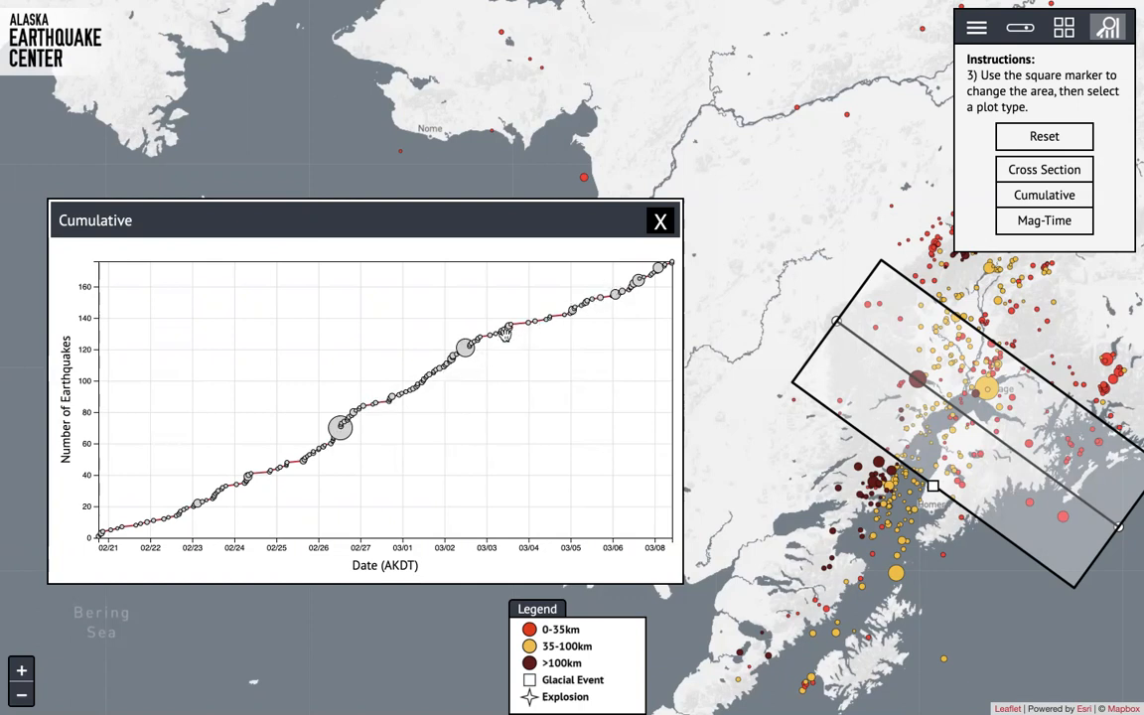
left_click(1048, 223)
left_click_drag(685, 36, 543, 240)
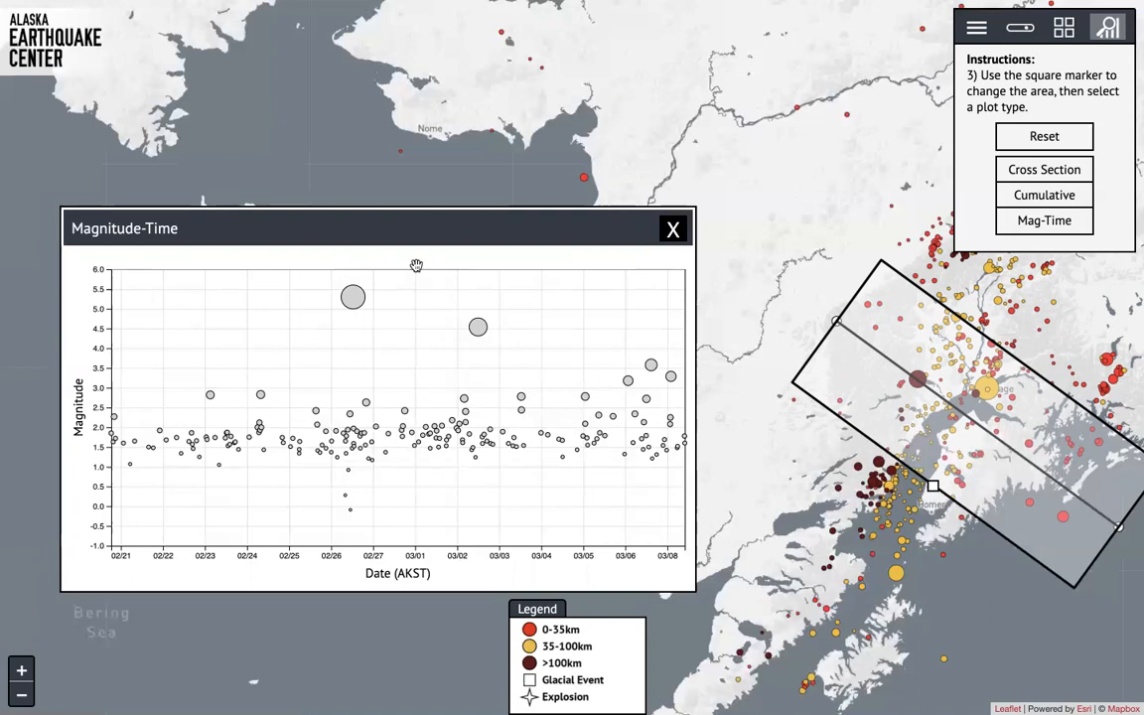
left_click_drag(408, 231, 387, 218)
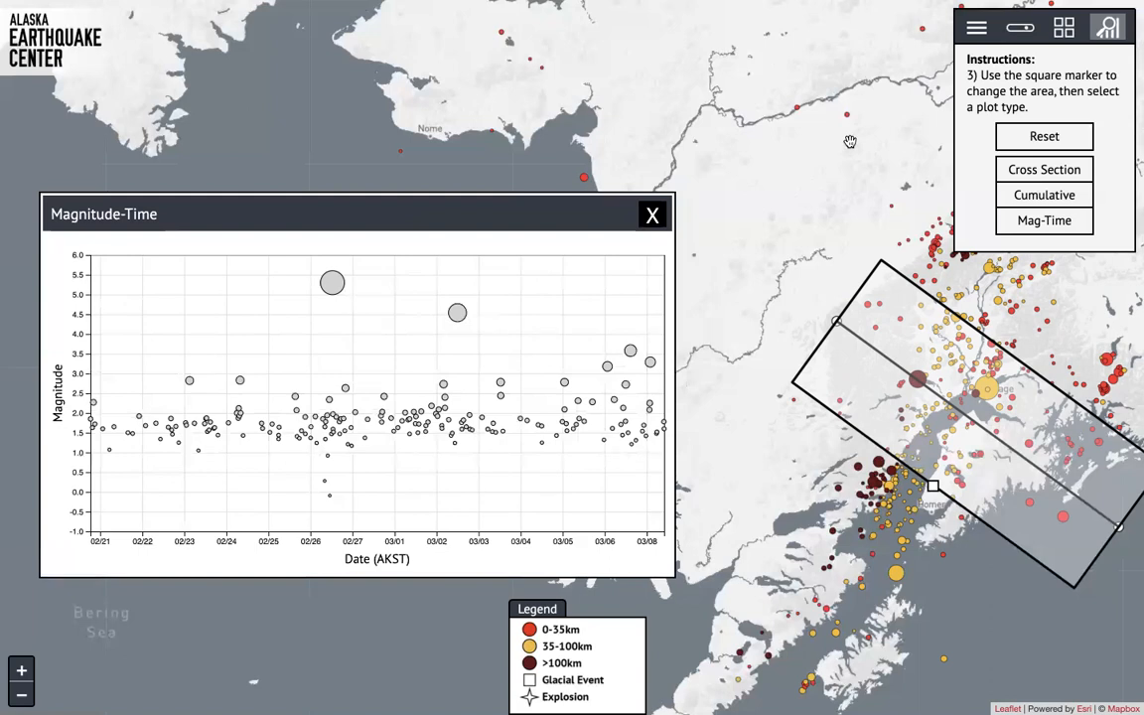
- Reset the plotting tool to clear the drawn rectangle and its Magnitude-Time plot from the map
left_click(1048, 137)
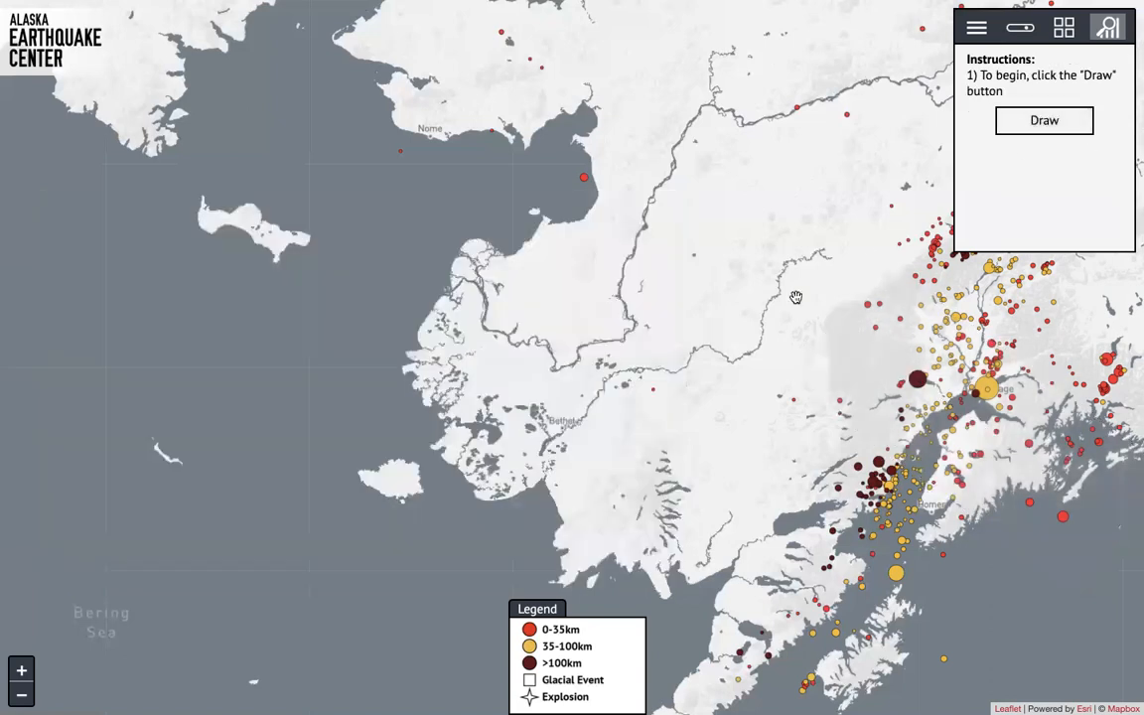
left_click_drag(796, 297, 594, 291)
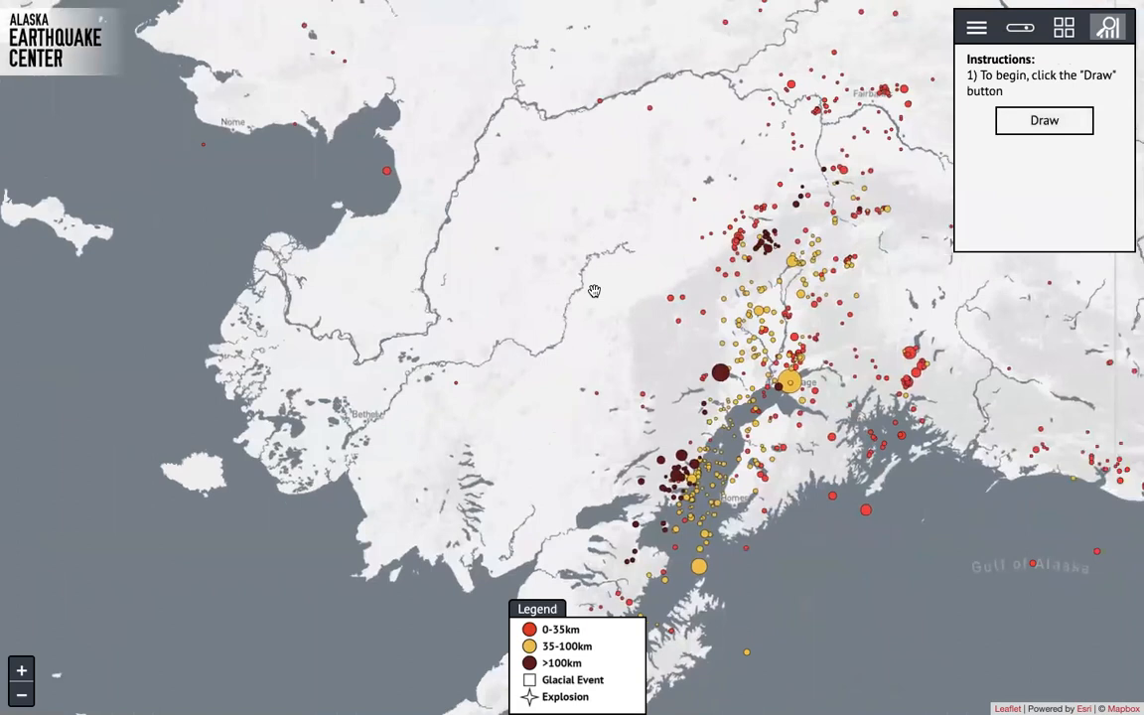